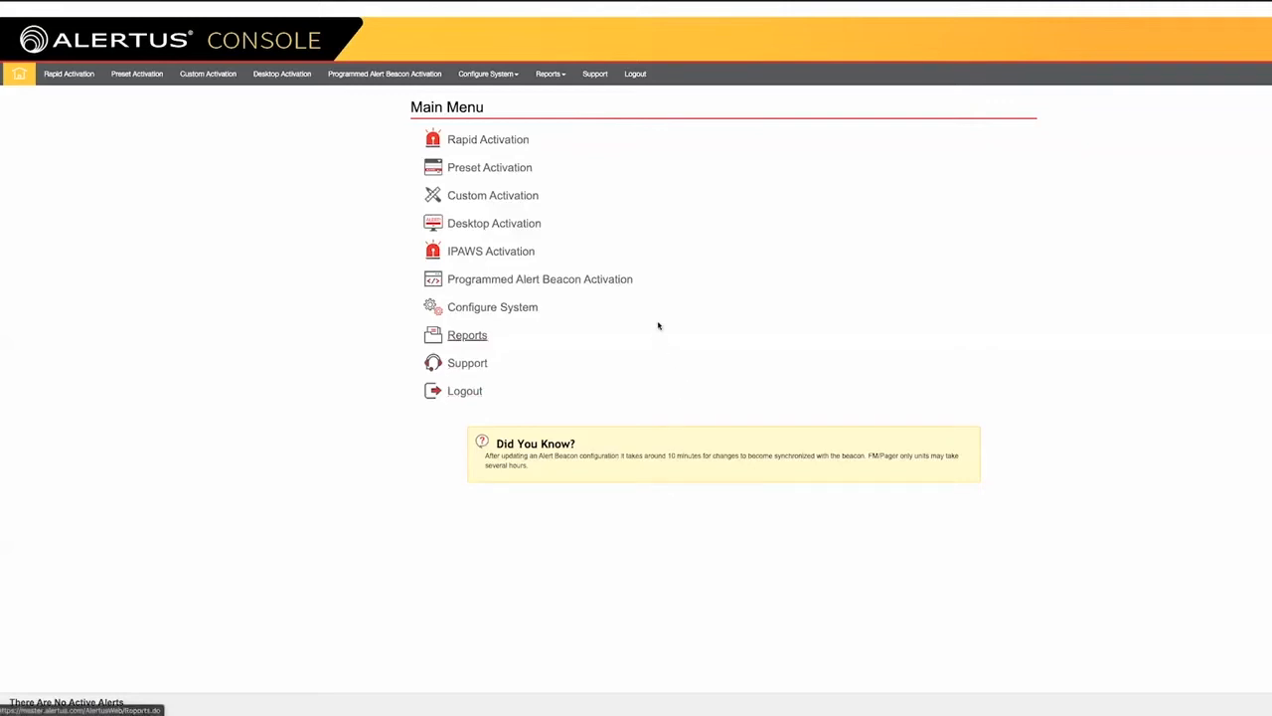
# - Start a new preset alert named "Drill General Alert Test Only", keeping the DEFAULT preset type
pyautogui.moveTo(508, 75)
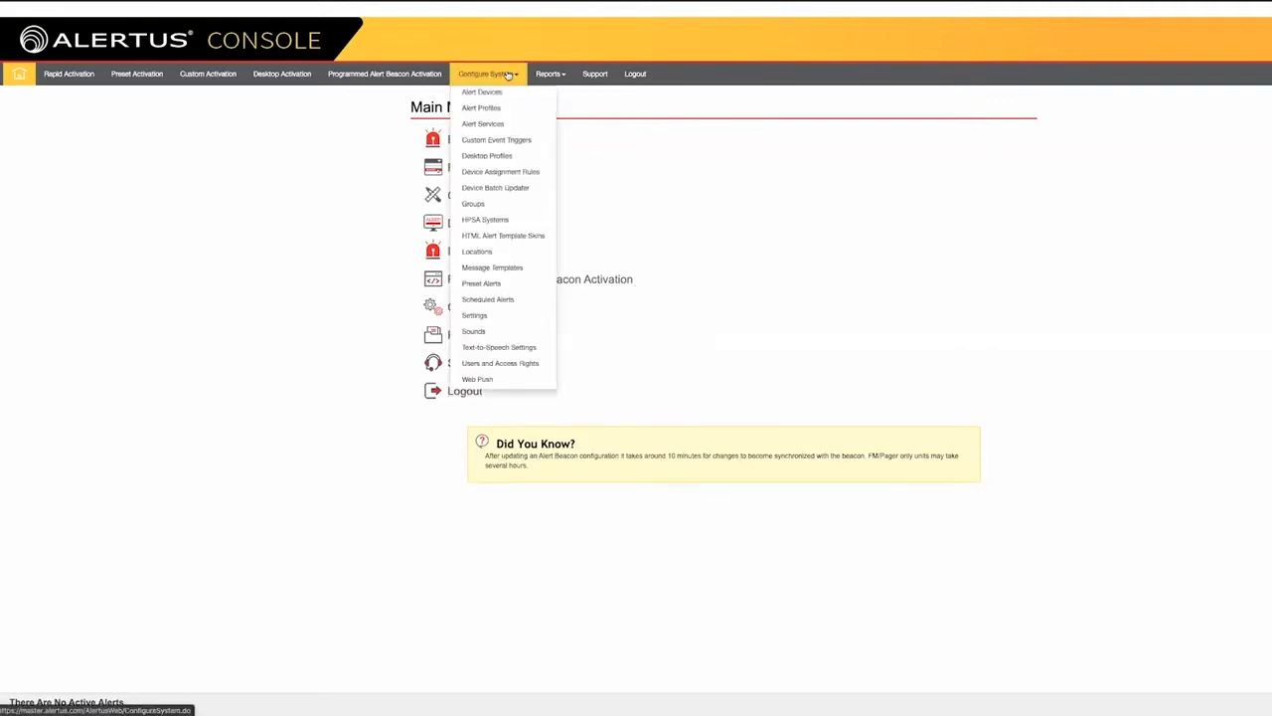
pyautogui.click(502, 286)
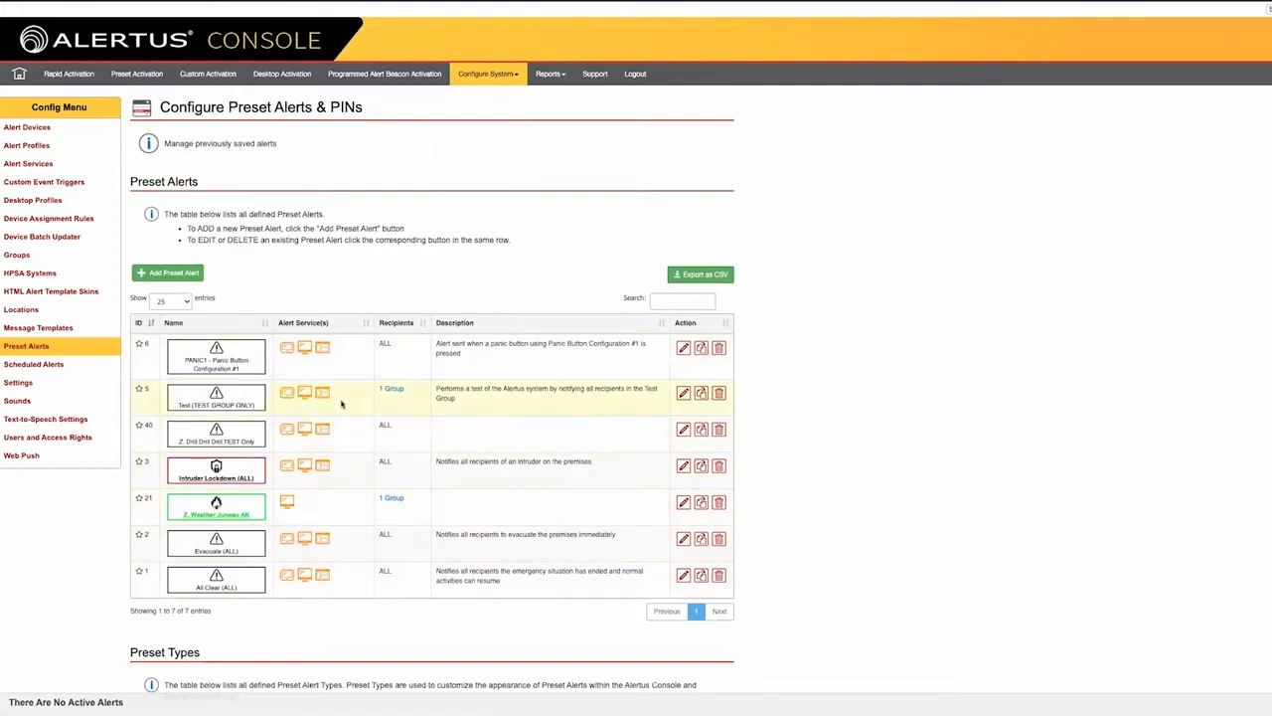
pyautogui.click(185, 278)
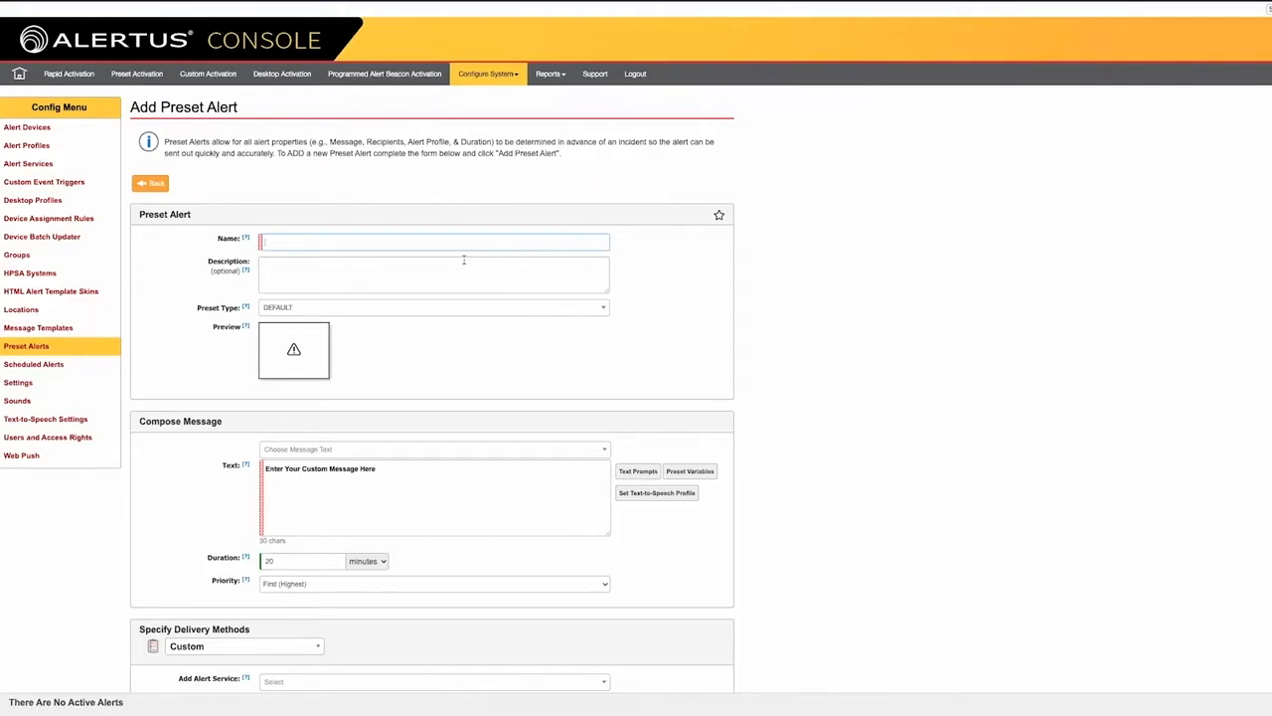
pyautogui.write('Drill General Alert Test Only')
pyautogui.click(404, 310)
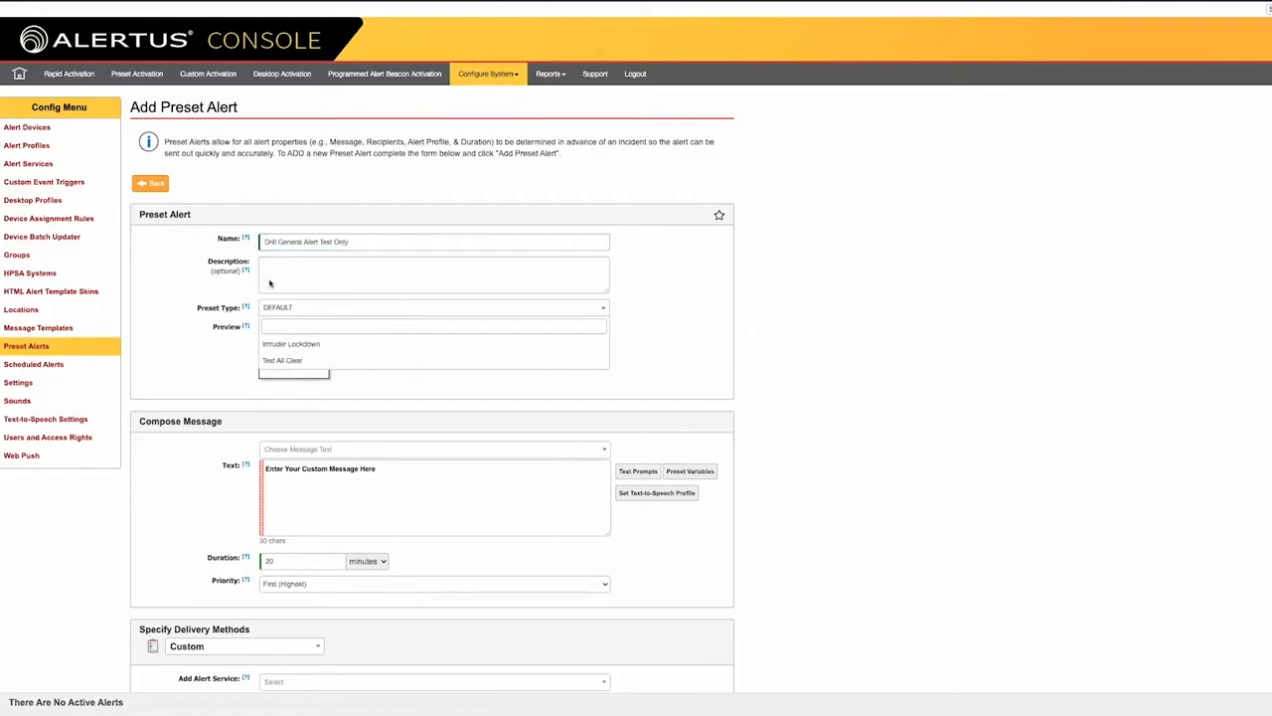
pyautogui.click(231, 343)
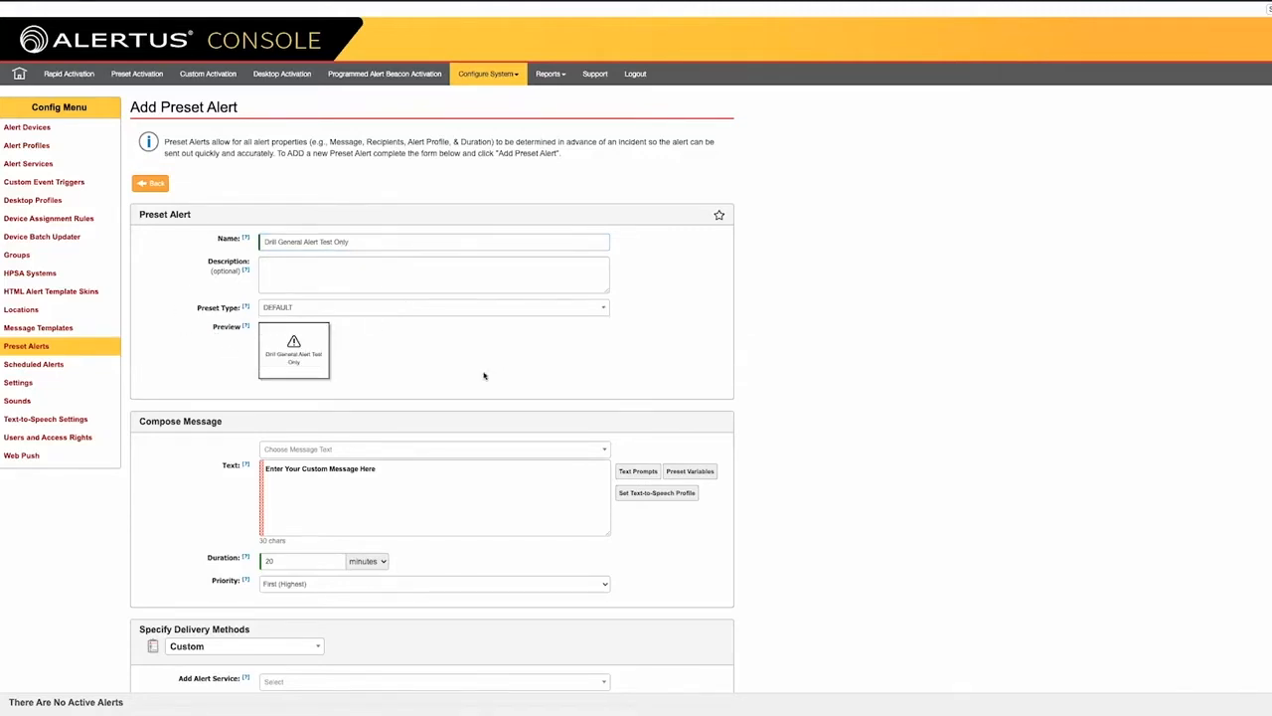
# - Load the General Alert message text into the preset alert's message
pyautogui.scroll(-1, 486, 378)
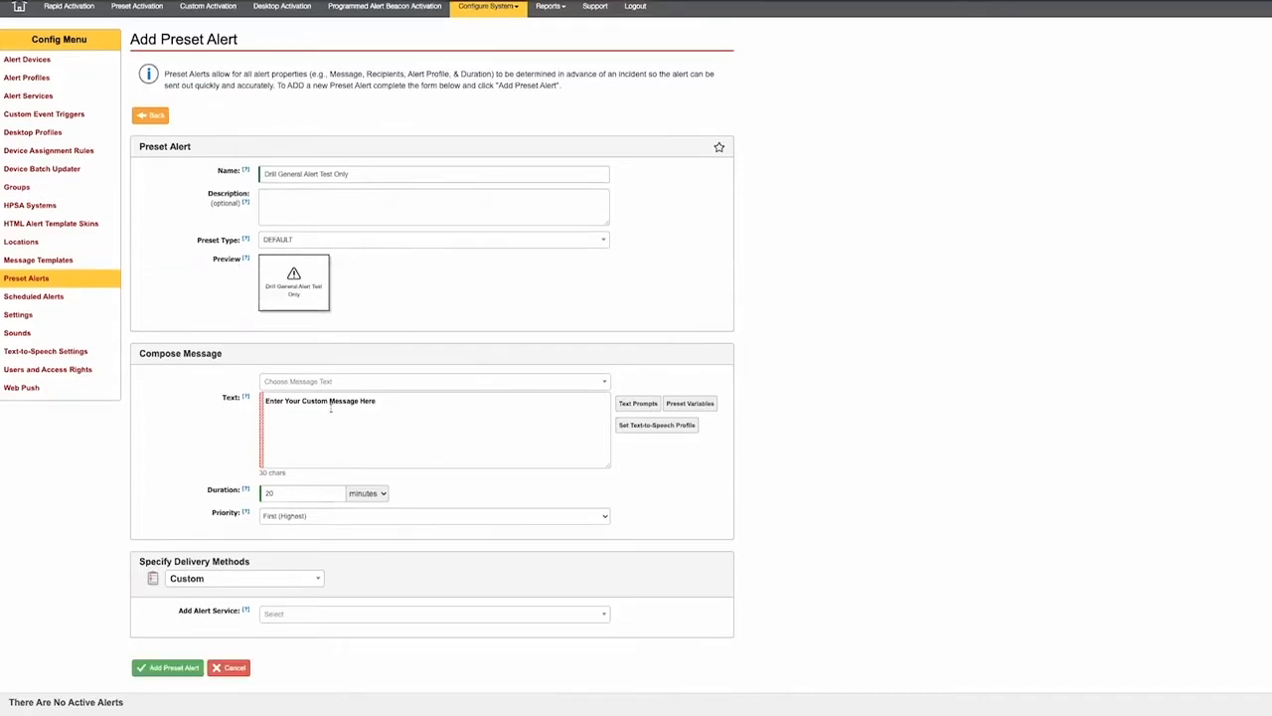
pyautogui.click(365, 383)
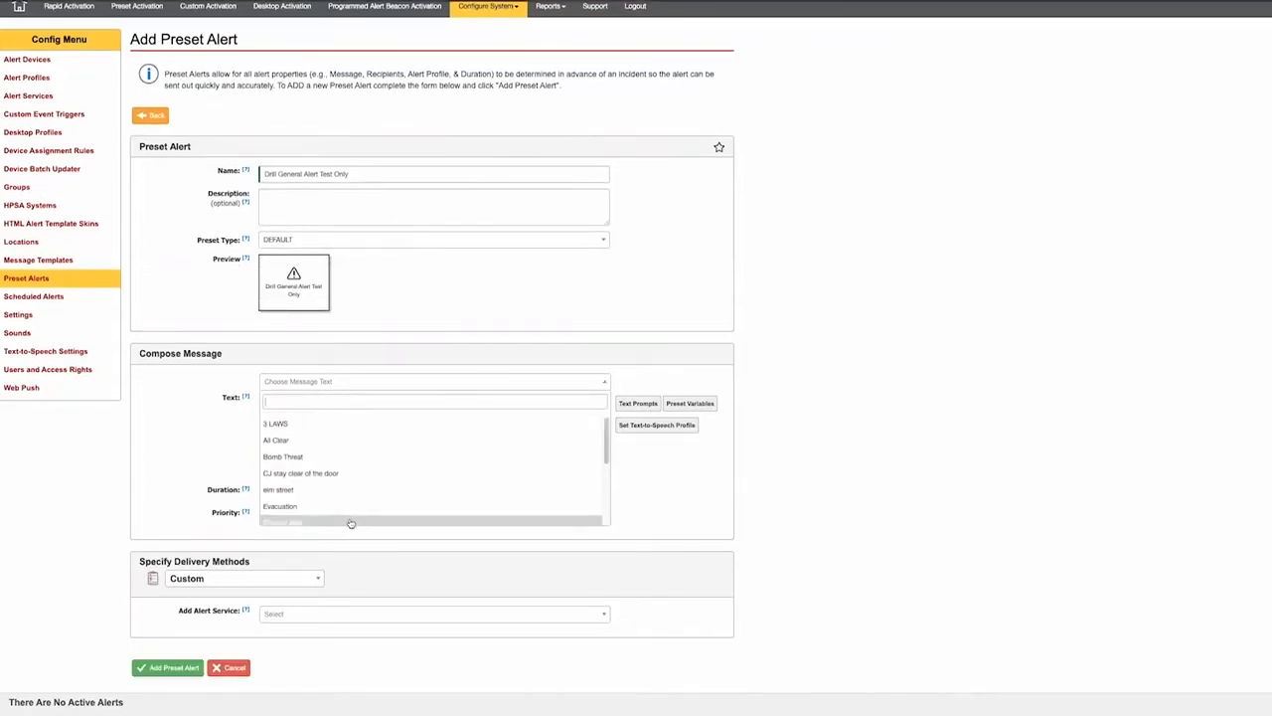
pyautogui.scroll(-1, 351, 507)
pyautogui.click(350, 497)
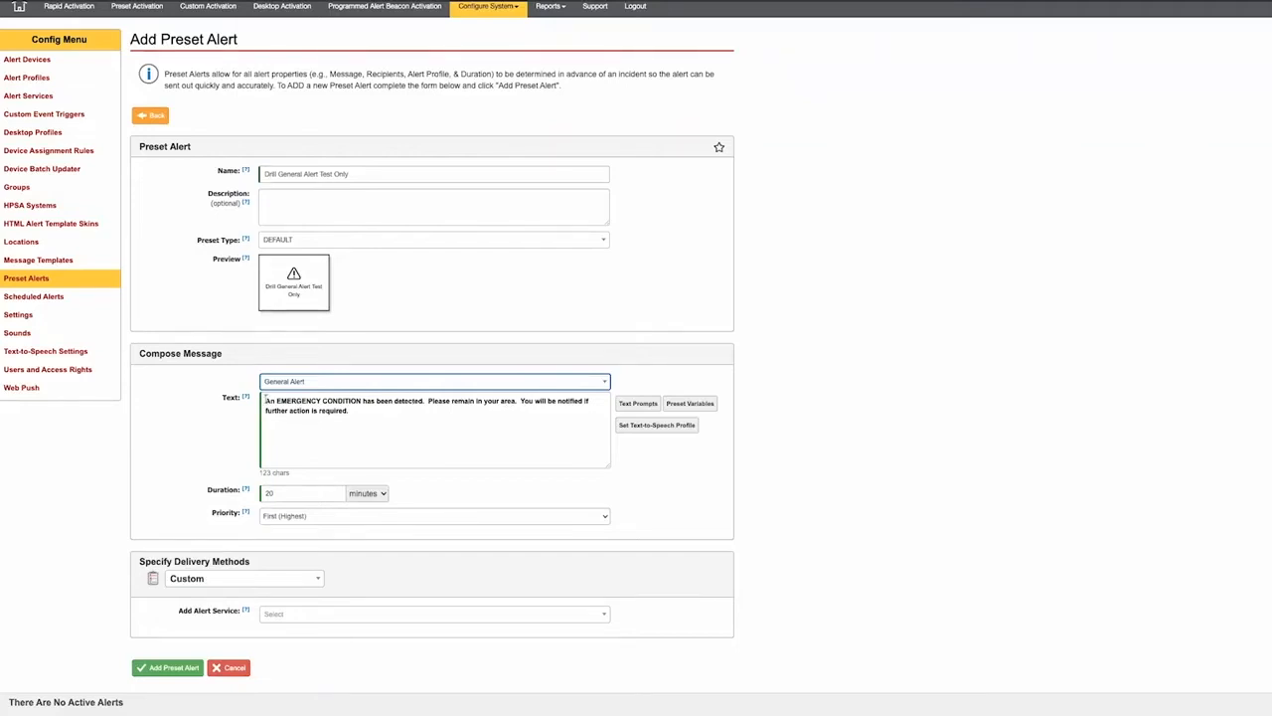
# - Put "DRILL DRILL DRILL" before the message text and add "This is only a TEST." at its end
pyautogui.click(265, 397)
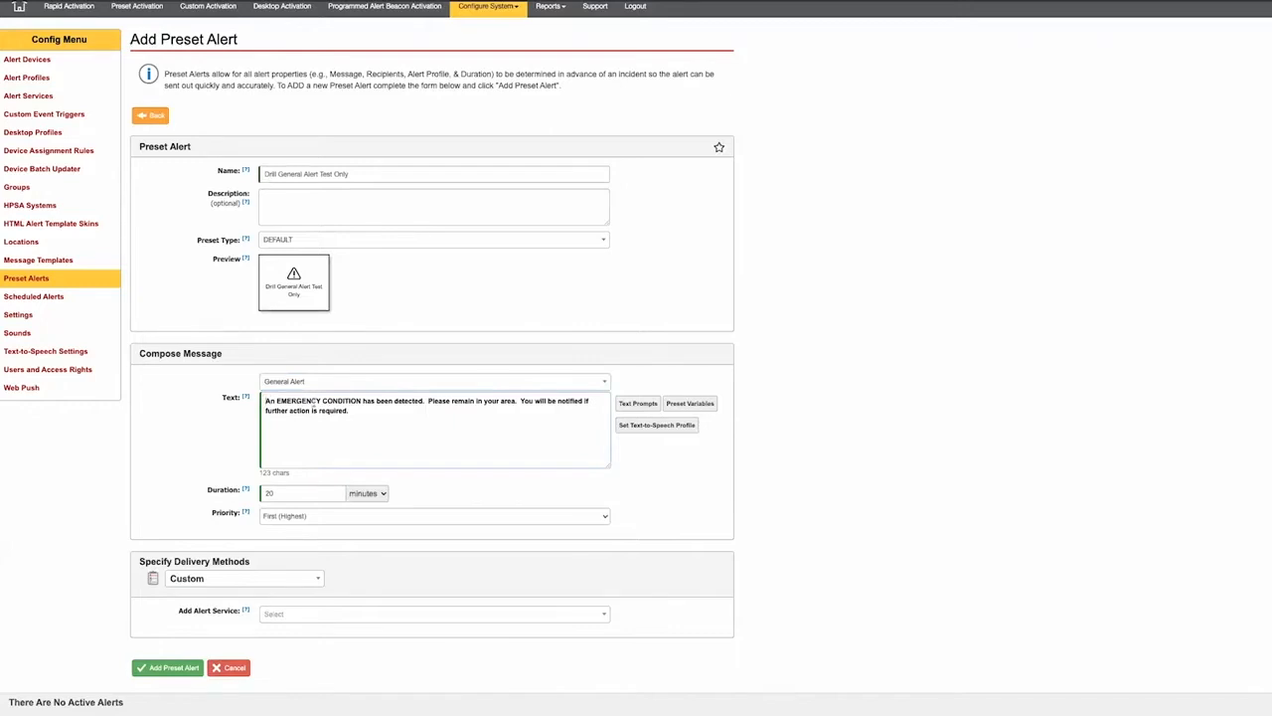
pyautogui.write('DRILL DRILL DRILL')
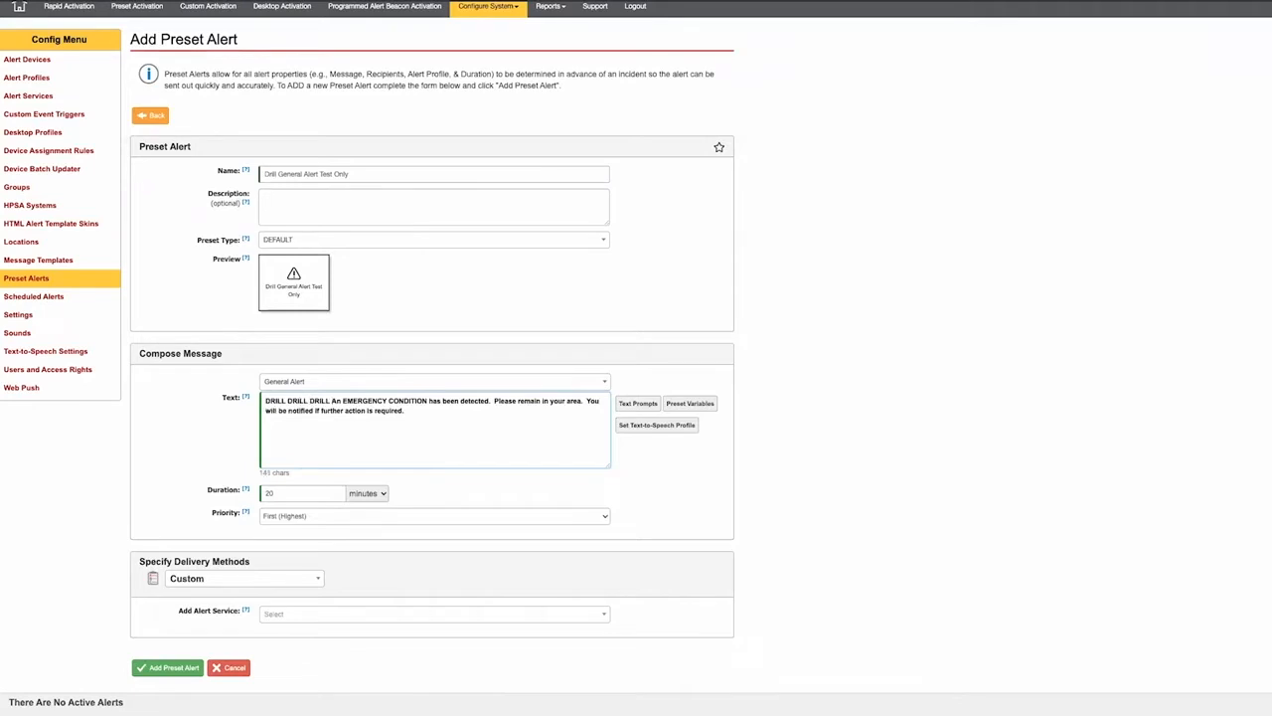
pyautogui.click(448, 419)
pyautogui.write('This is only a TEST!')
# - Set the alert's duration to 30 minutes and its priority to Second
pyautogui.scroll(-1, 467, 427)
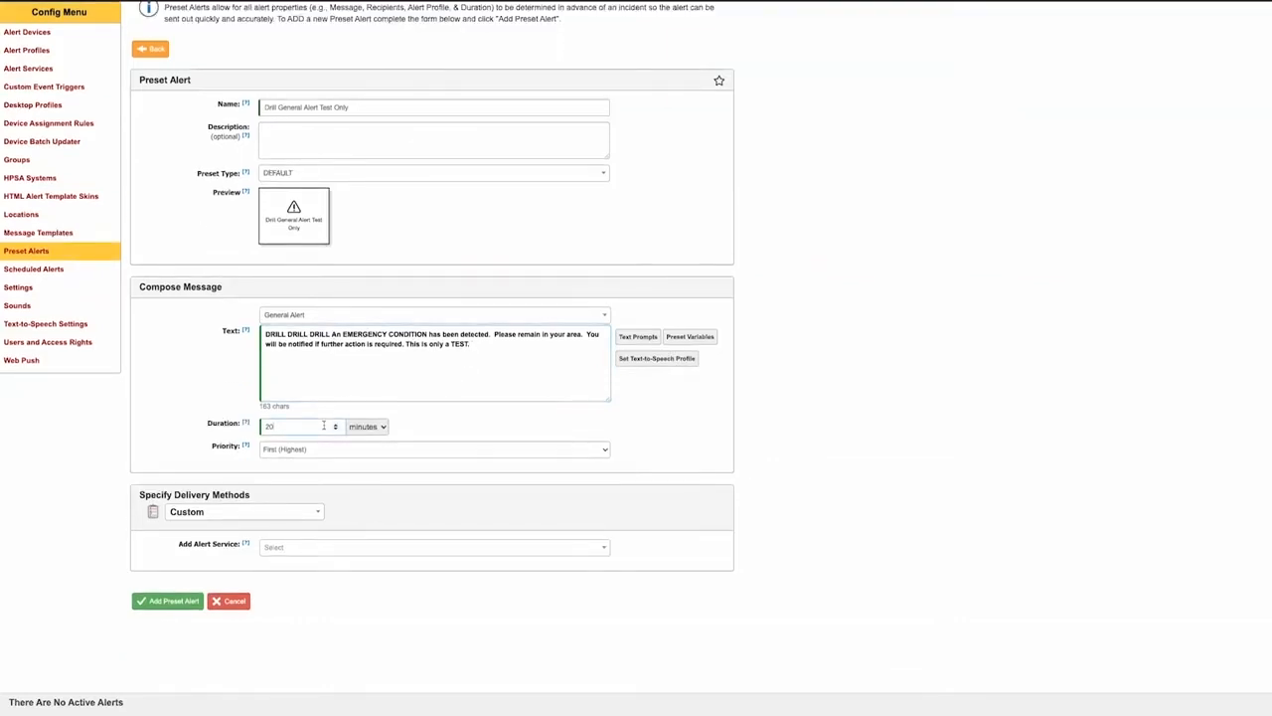
pyautogui.click(324, 425)
pyautogui.press('BackSpace')
pyautogui.press('BackSpace')
pyautogui.write('30')
pyautogui.moveTo(209, 447); pyautogui.dragTo(239, 454)
pyautogui.click(569, 449)
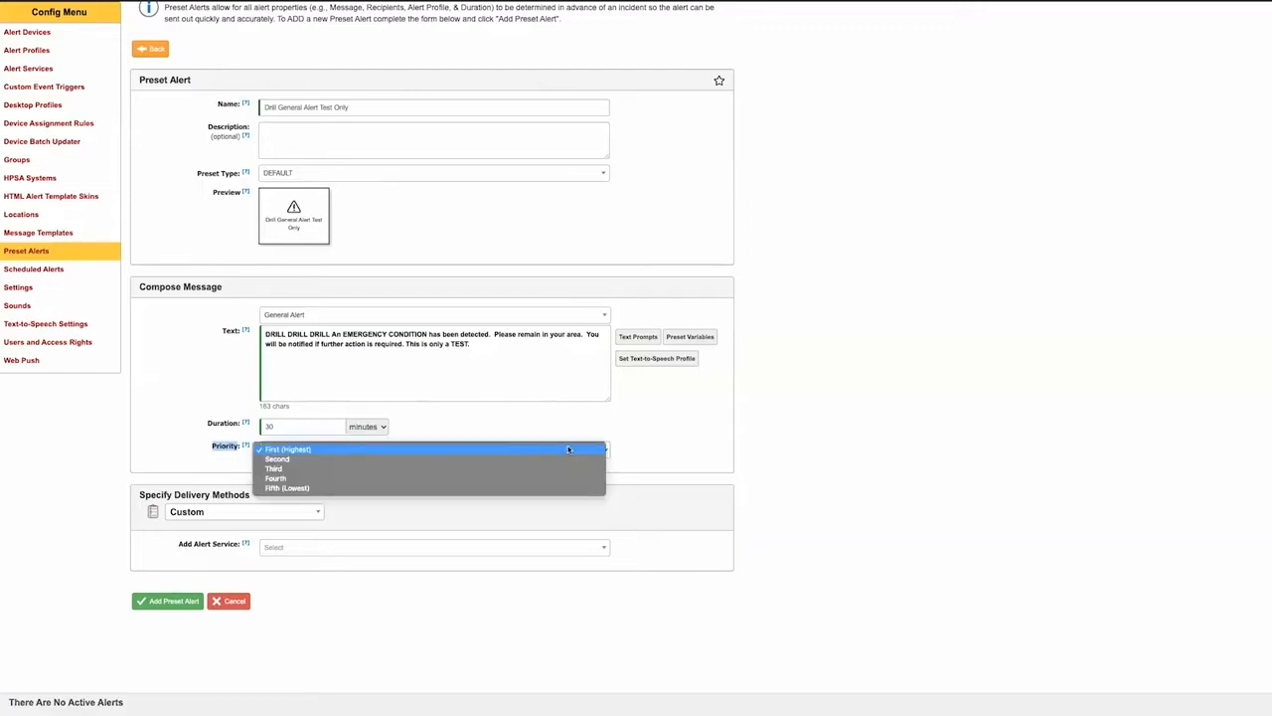
pyautogui.click(491, 460)
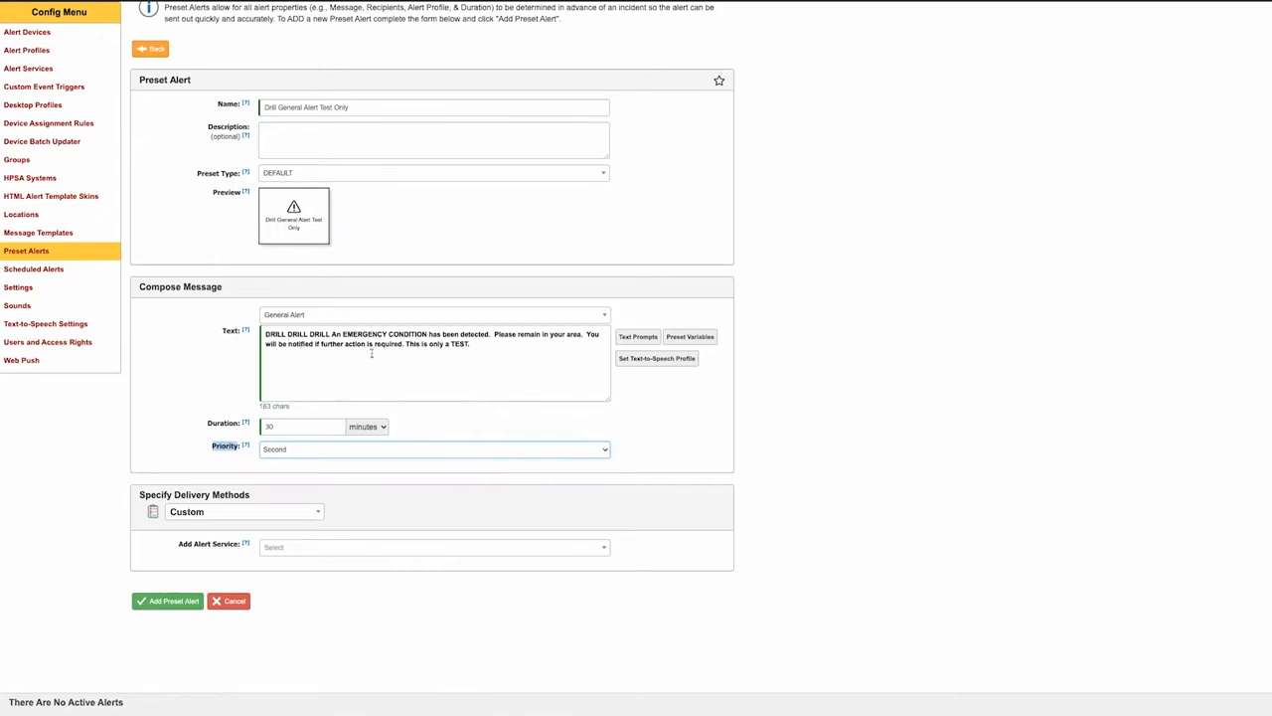
pyautogui.click(476, 419)
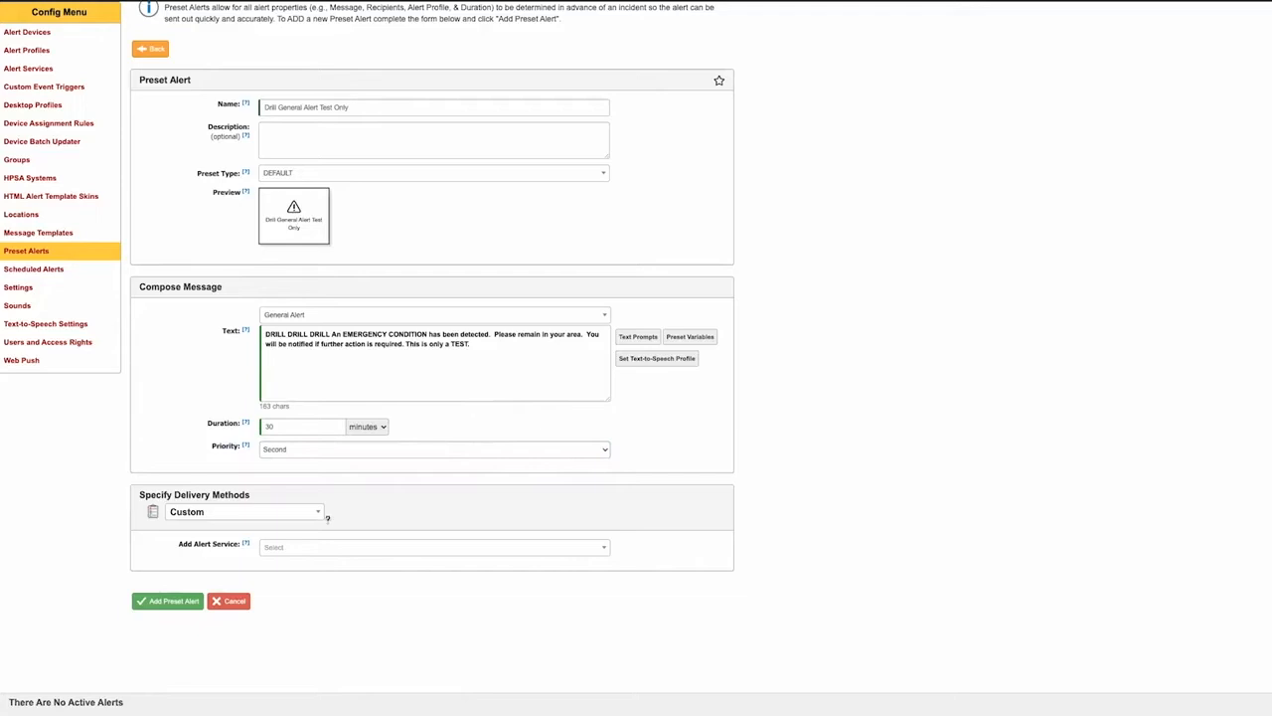
# - Load the delivery methods from the Announcement alert profile
pyautogui.click(303, 515)
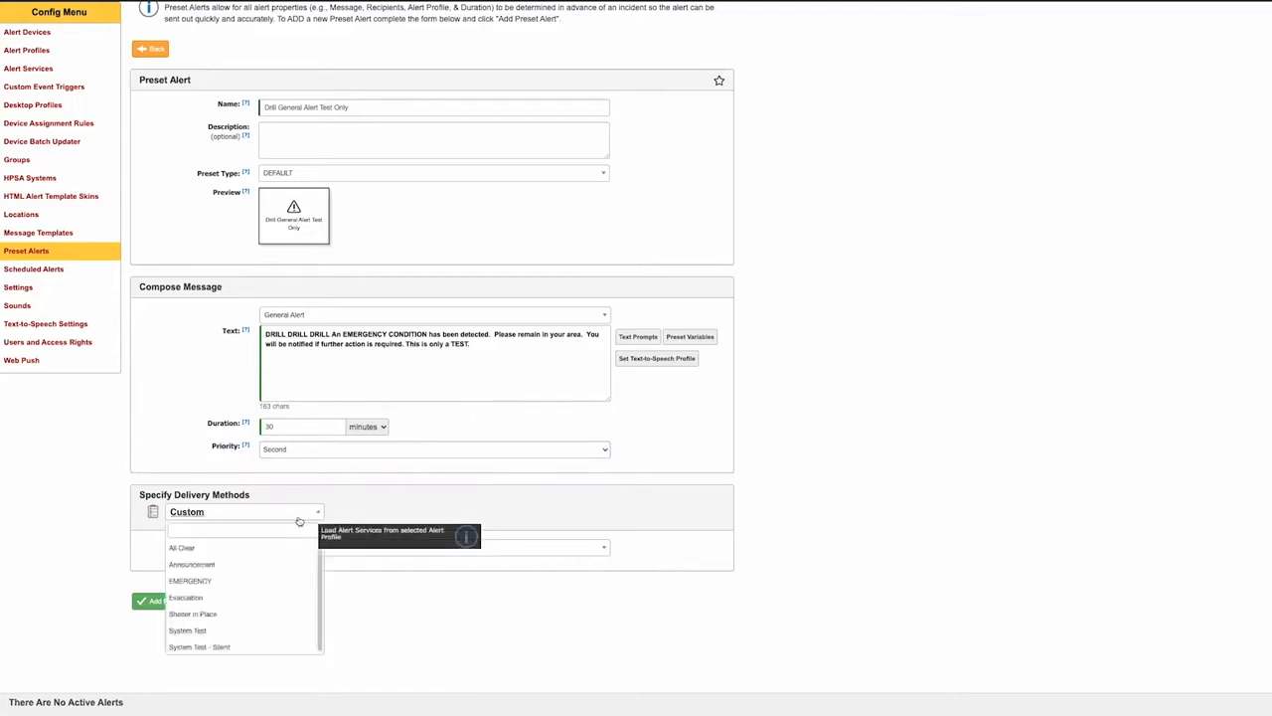
pyautogui.click(258, 565)
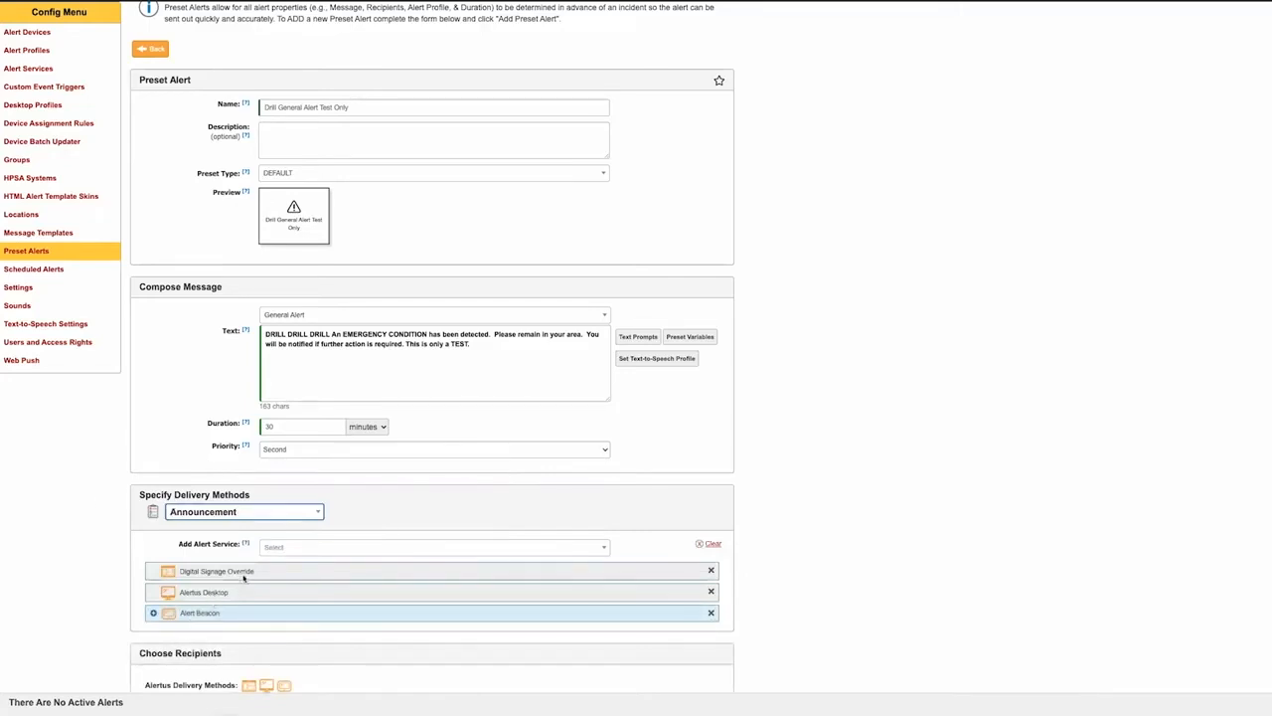
pyautogui.click(338, 550)
pyautogui.click(341, 549)
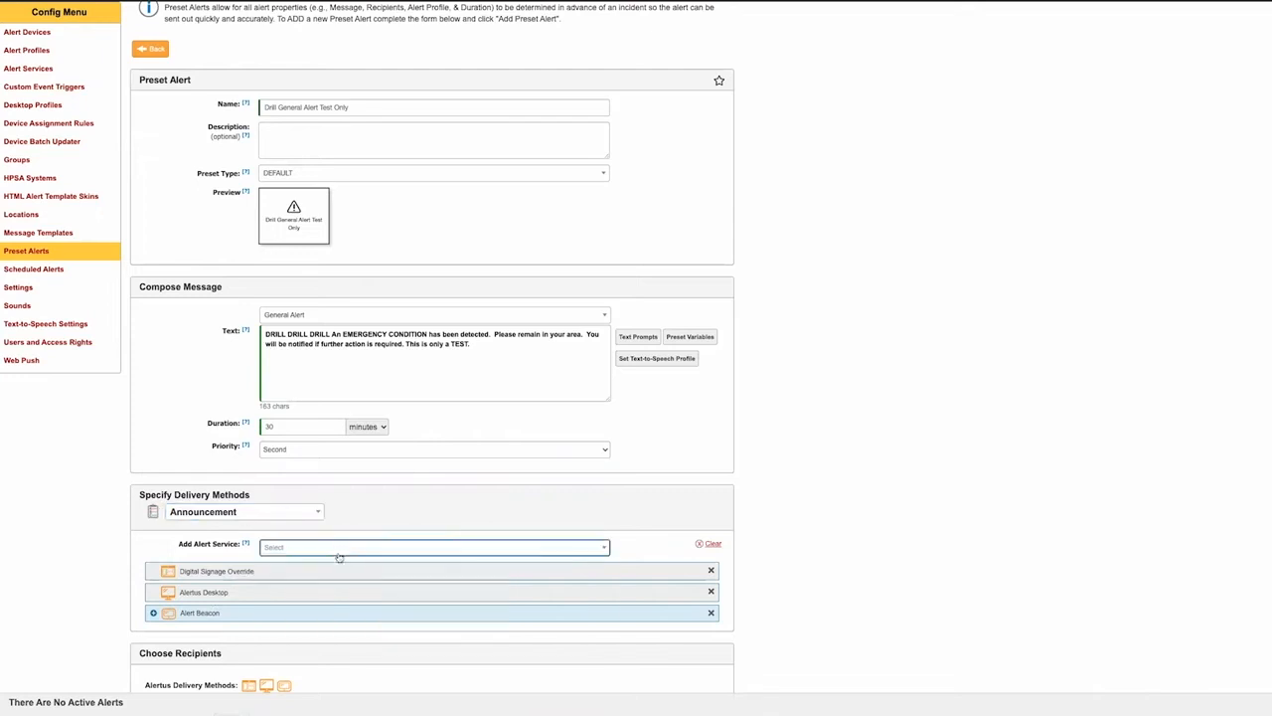
# - Choose the groups Test Group and Juneau AK as recipients and save the new preset alert
pyautogui.scroll(-1, 356, 583)
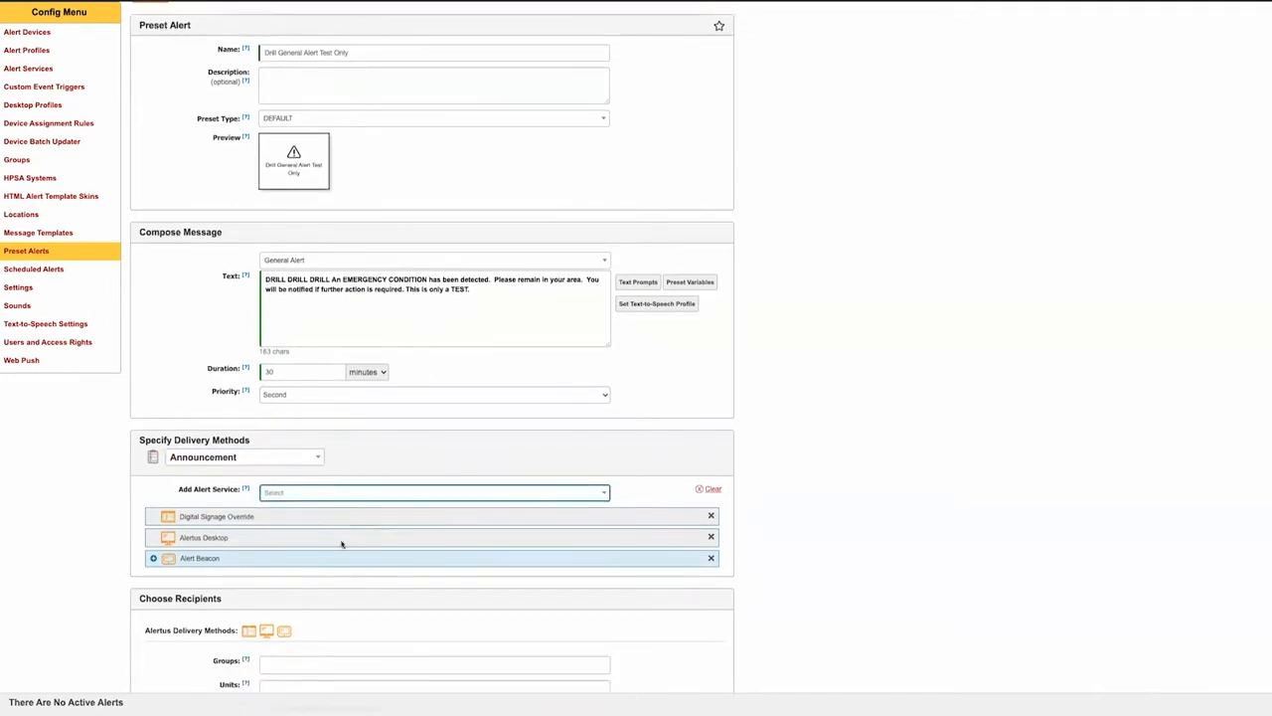
pyautogui.scroll(-3, 445, 566)
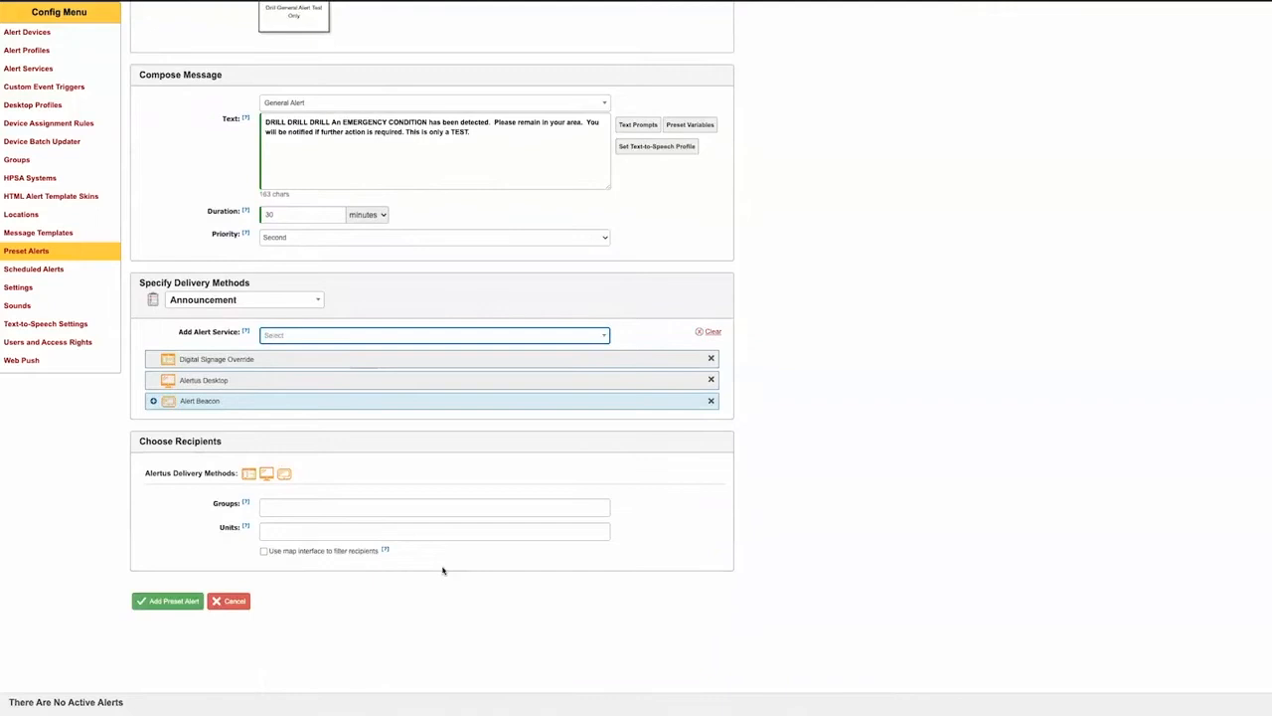
pyautogui.click(378, 507)
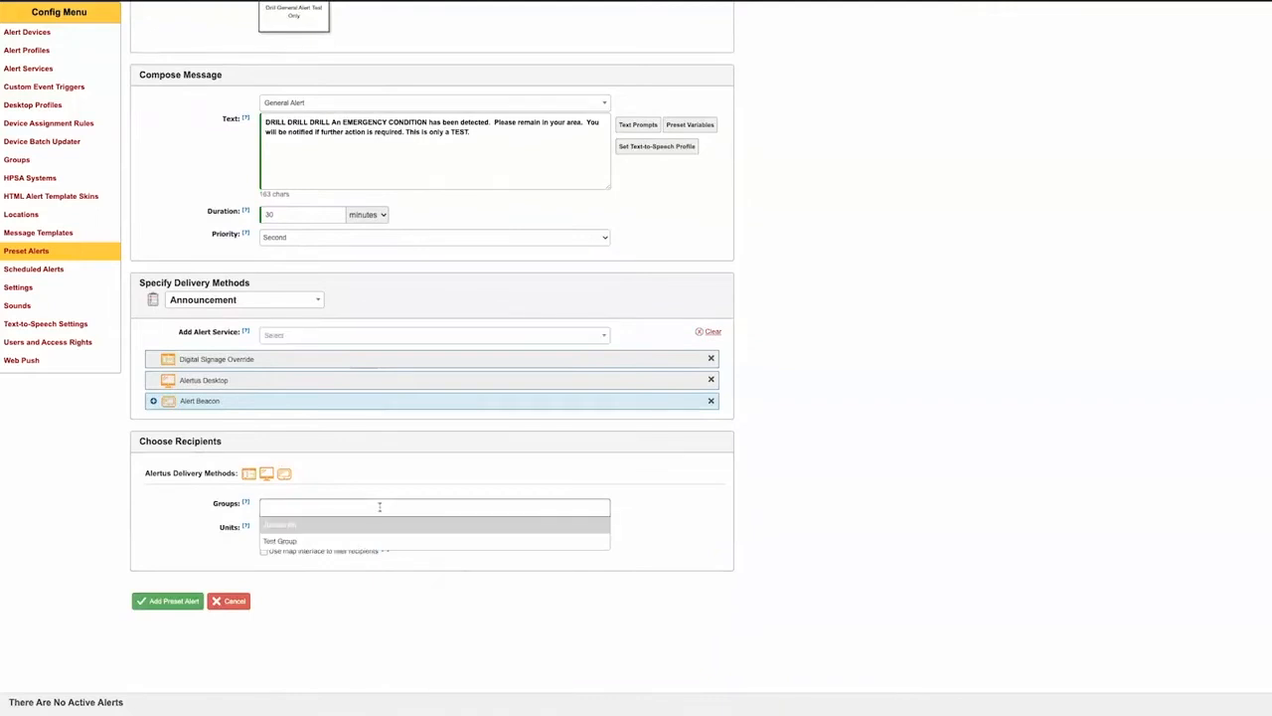
pyautogui.click(626, 499)
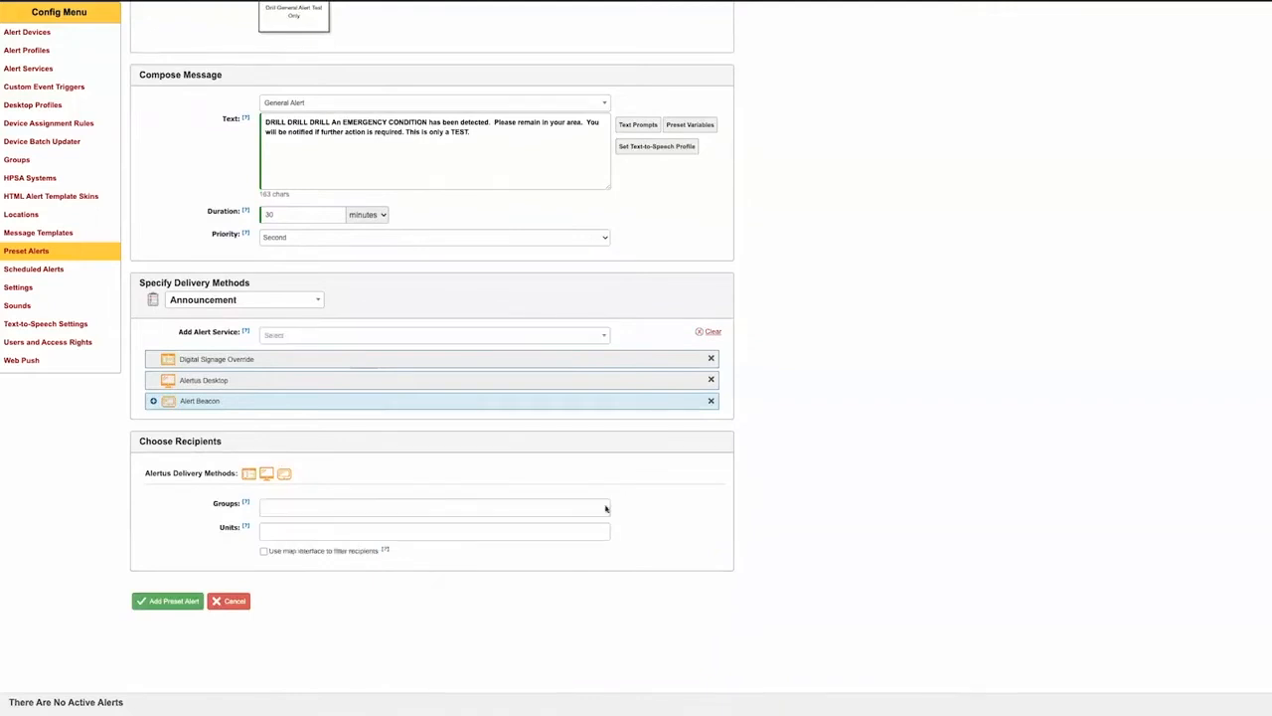
pyautogui.click(338, 502)
pyautogui.click(332, 537)
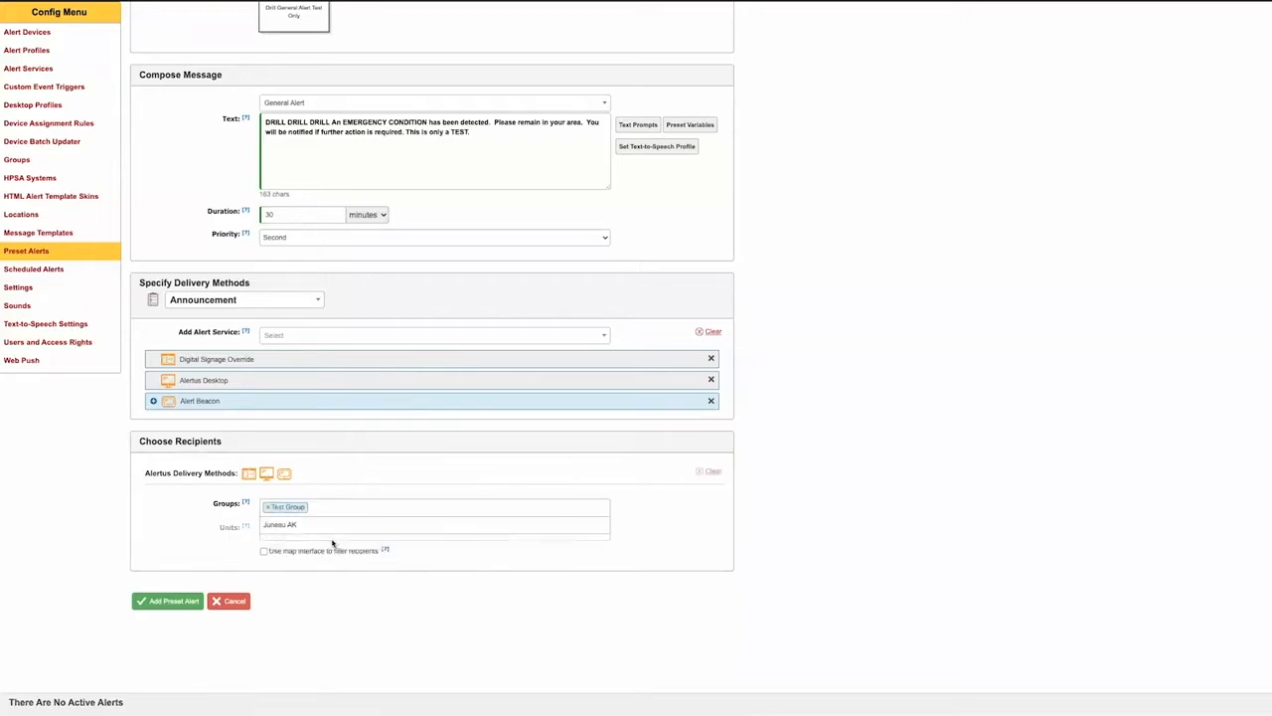
pyautogui.click(330, 550)
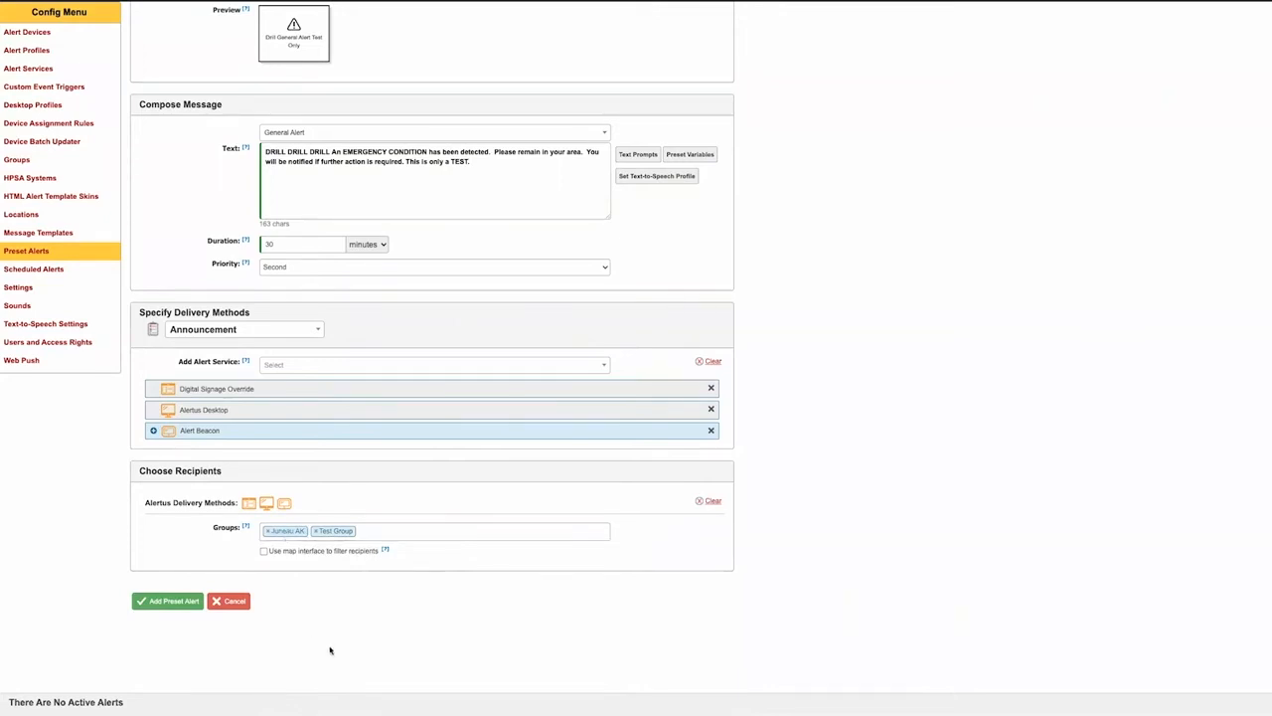
pyautogui.click(173, 602)
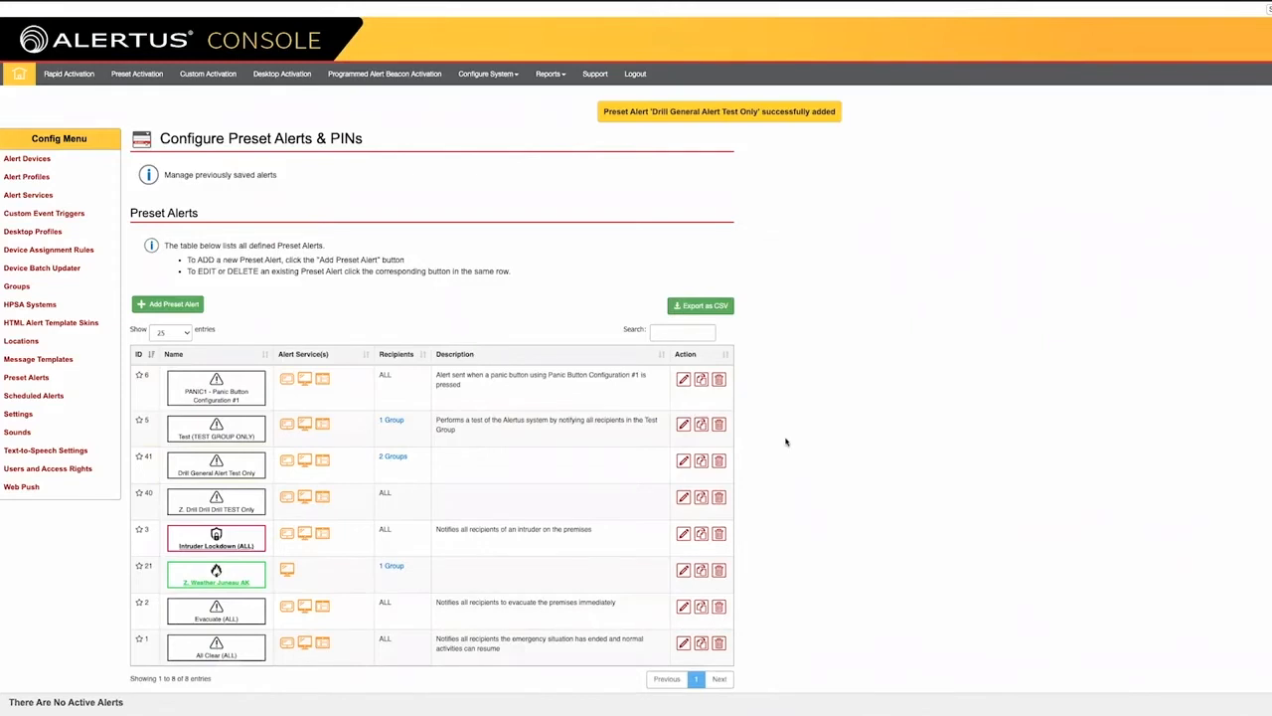
# - Go to the scheduled alerts and delete the existing "Drill Test Only" schedule
pyautogui.click(501, 79)
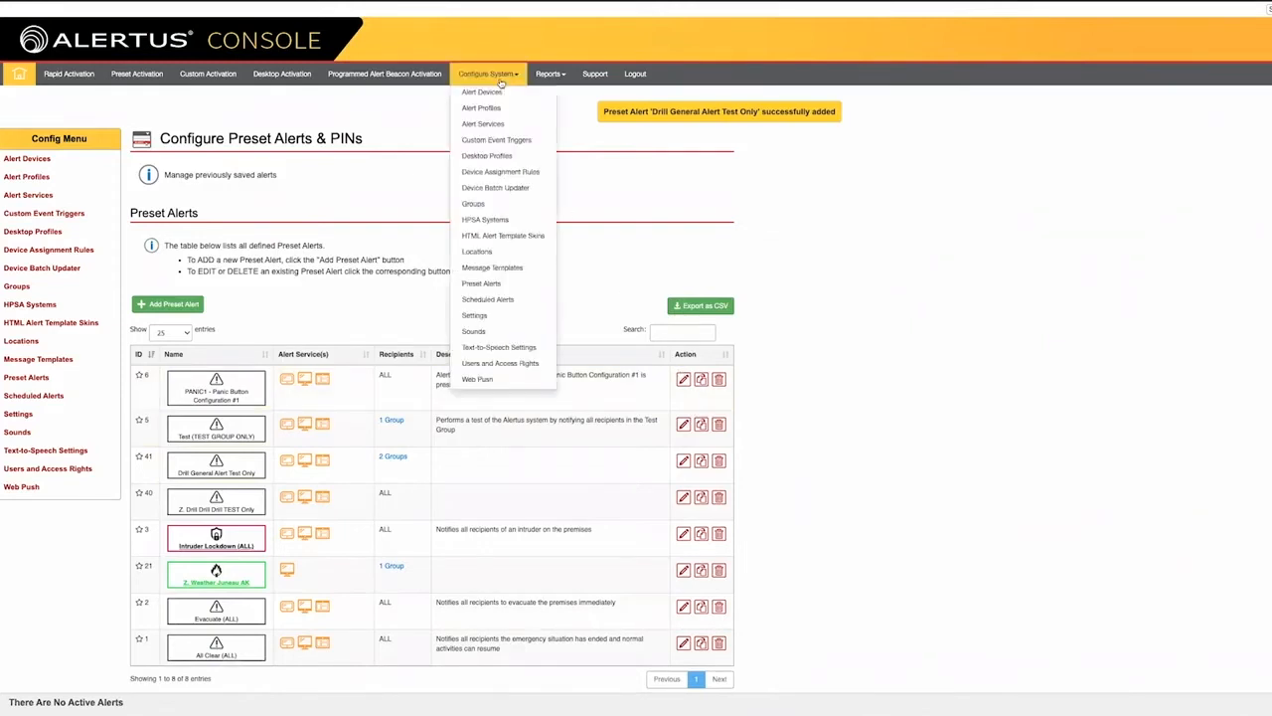
pyautogui.click(466, 300)
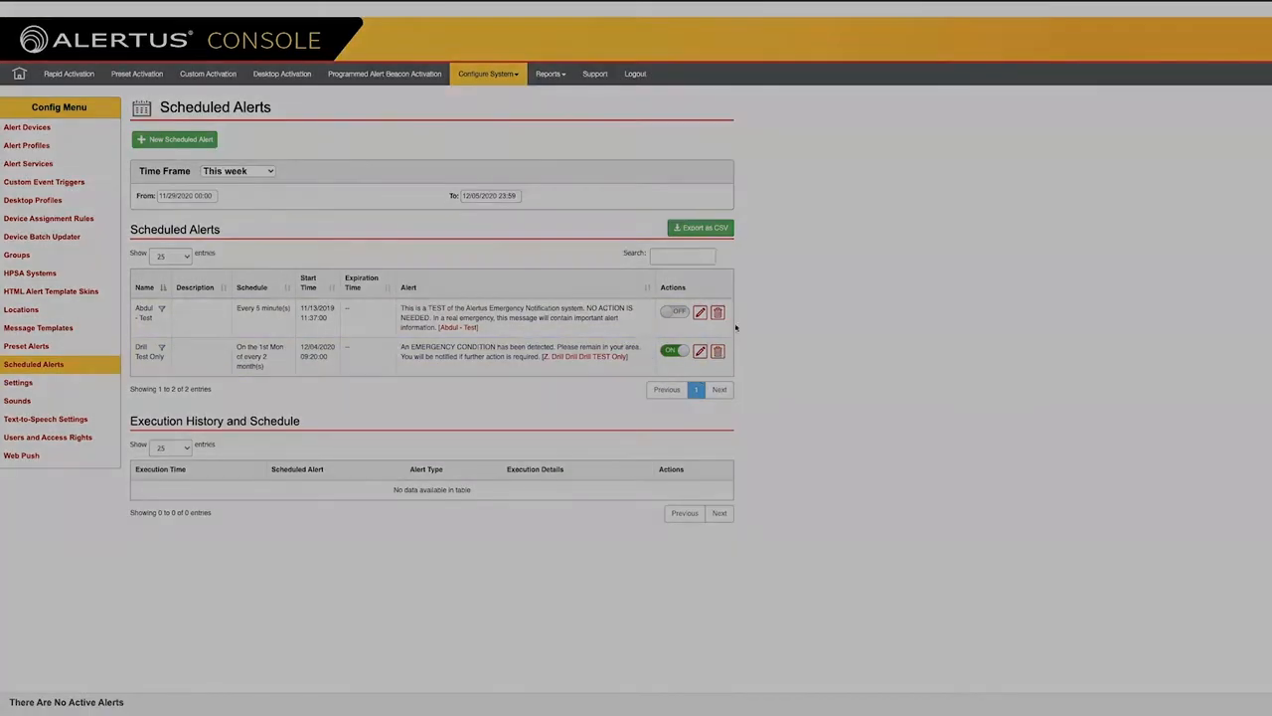
pyautogui.click(889, 110)
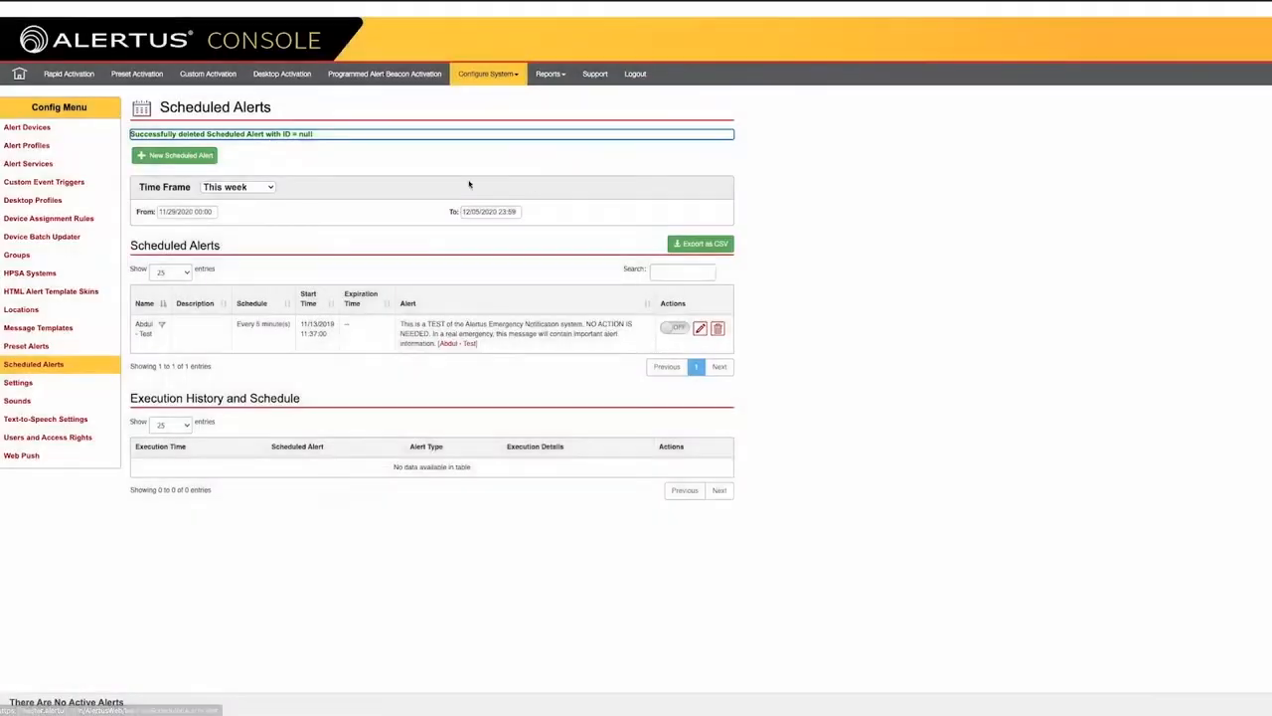
# - Create a new scheduled alert named "Drill Test Only" that uses the preset "Drill General Alert Test Only"
pyautogui.click(198, 159)
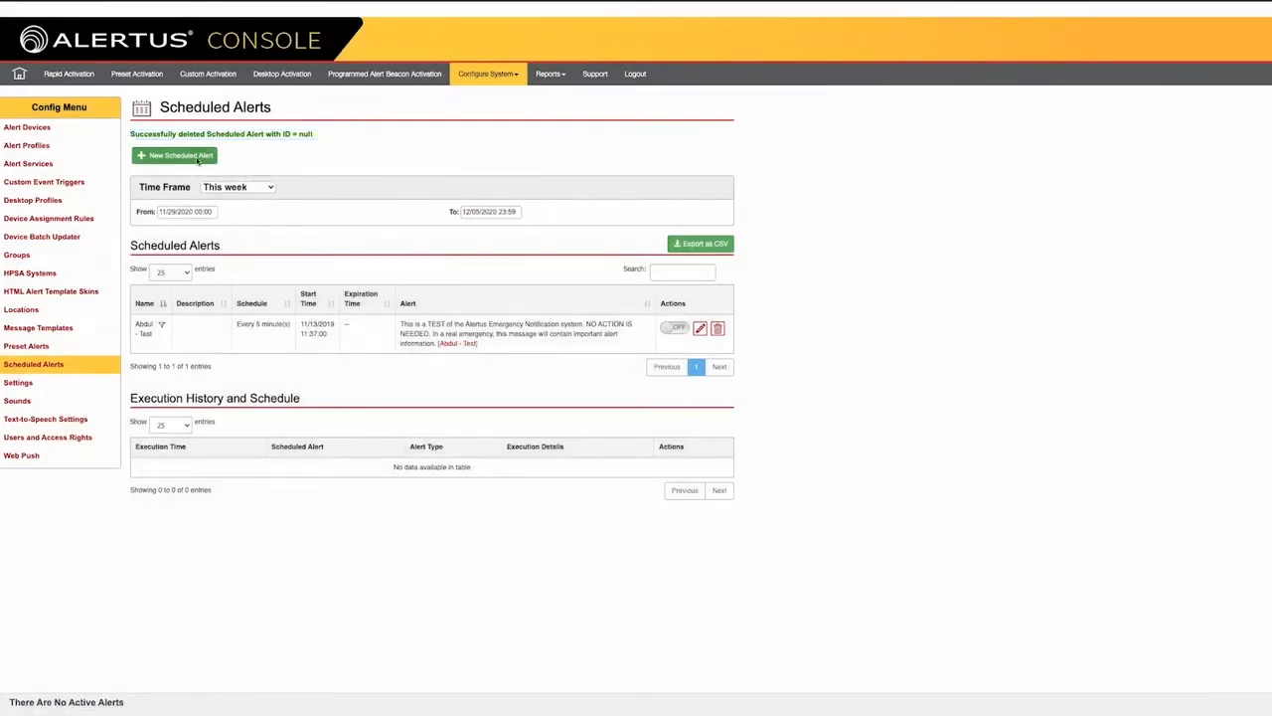
pyautogui.click(257, 144)
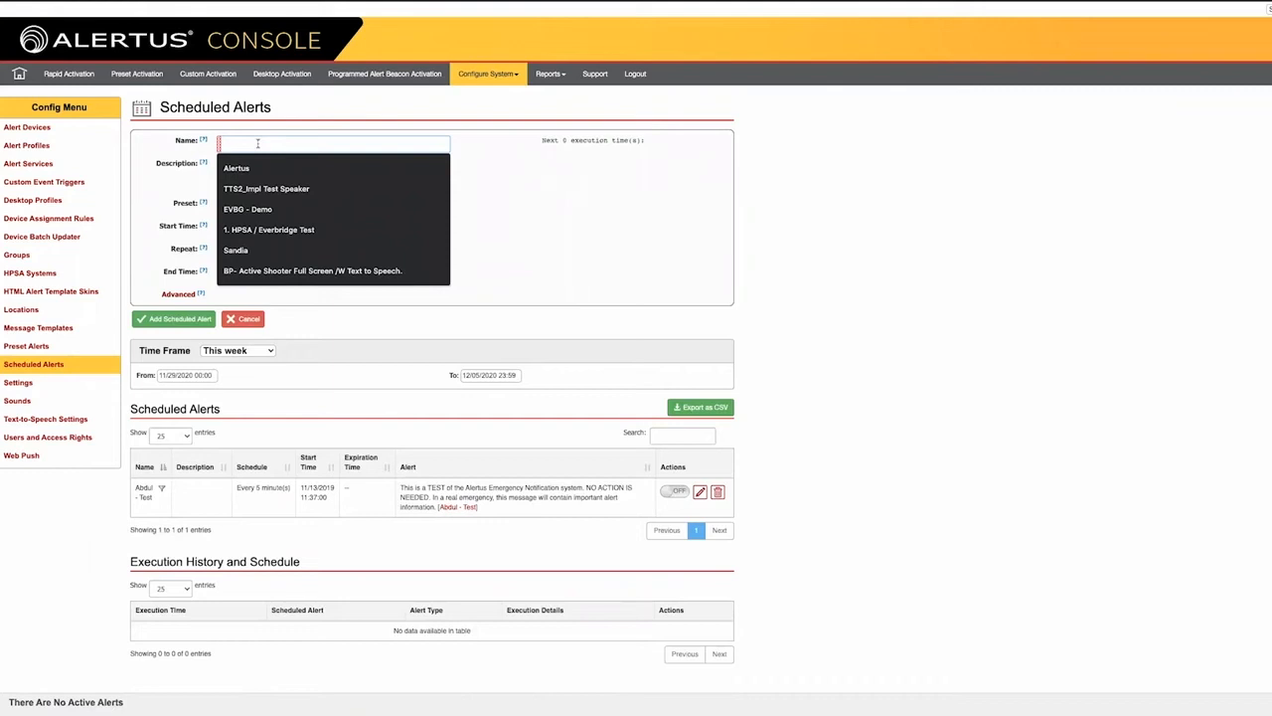
pyautogui.write('Drill')
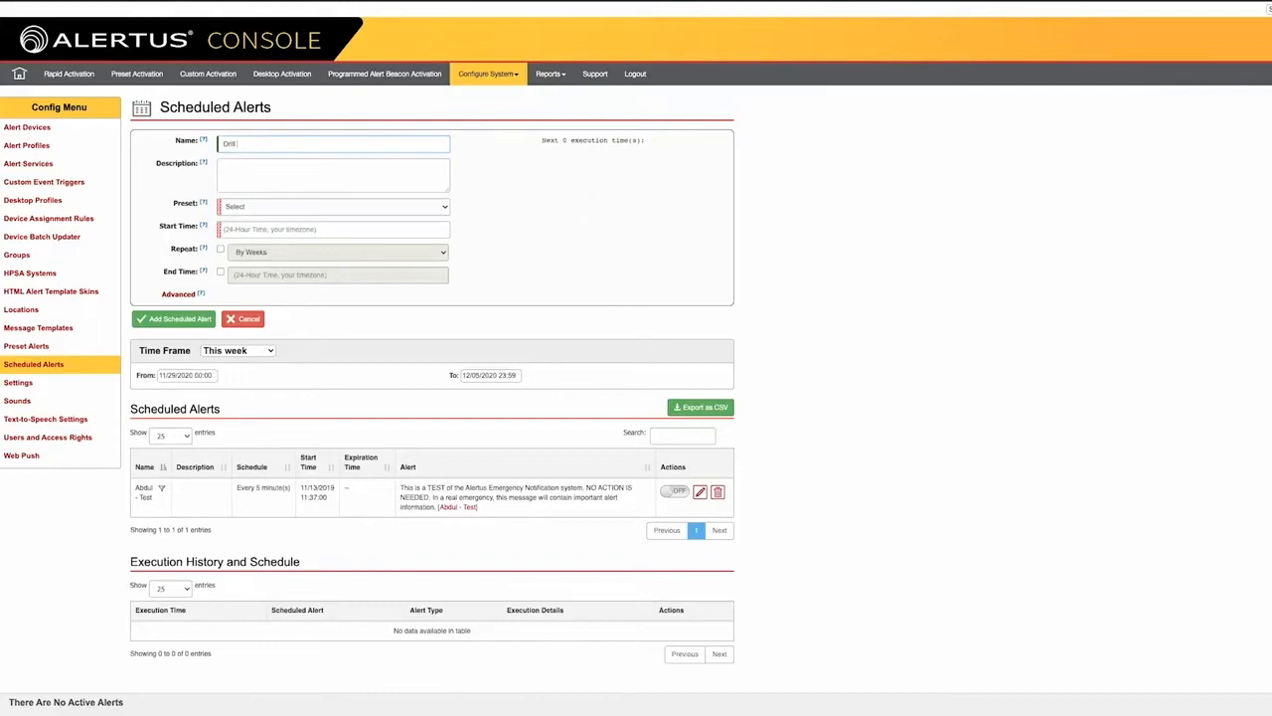
pyautogui.write(' Test Only')
pyautogui.click(325, 207)
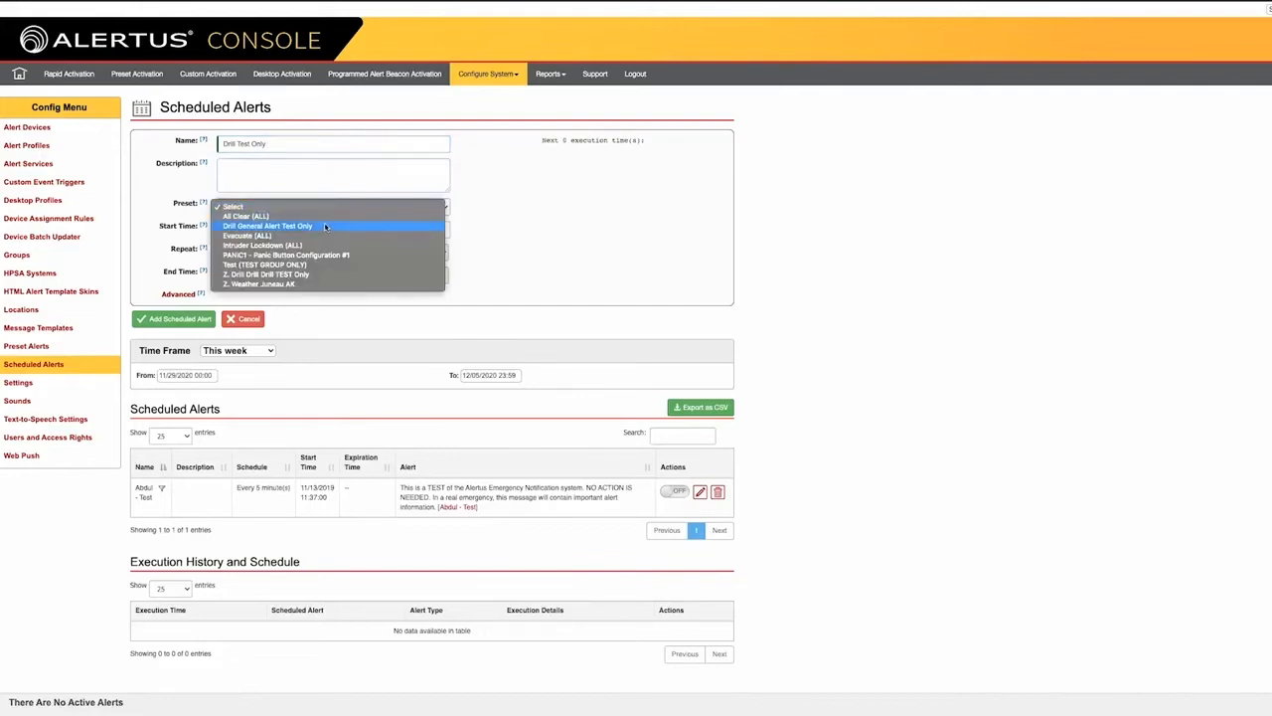
pyautogui.click(325, 227)
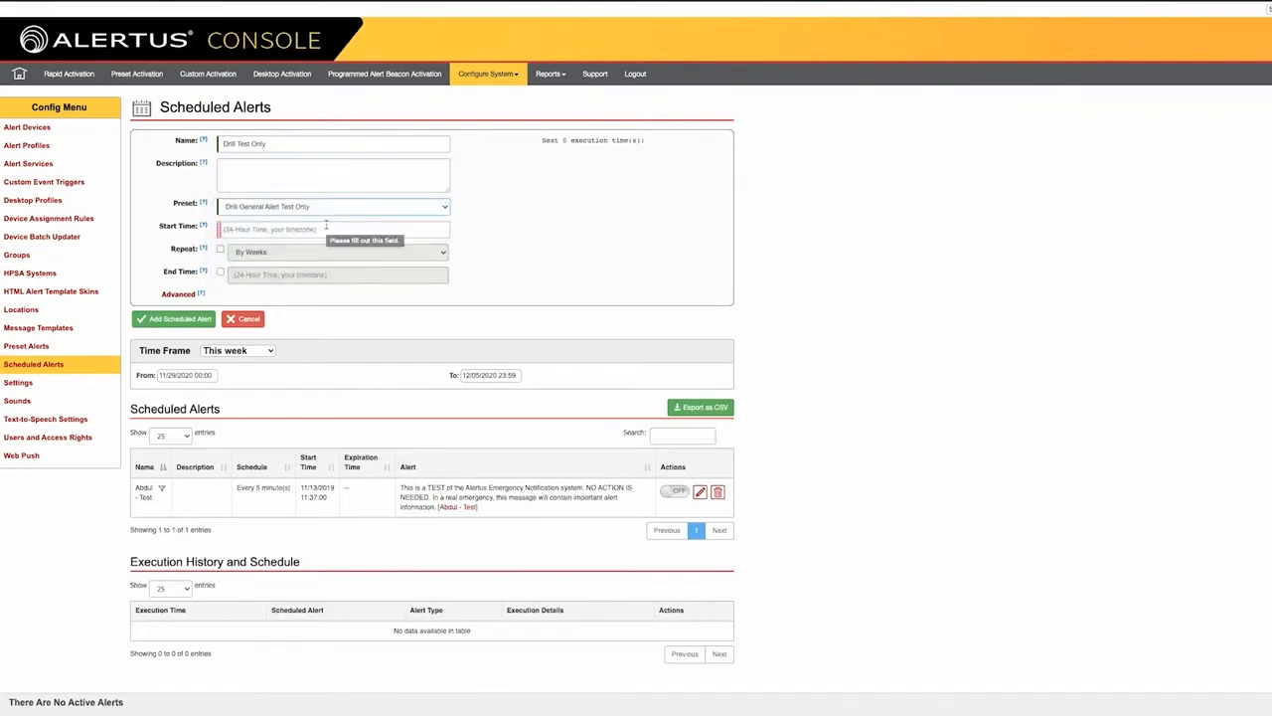
# - Set the scheduled alert's start time to 12/04/2020 11:45
pyautogui.click(321, 230)
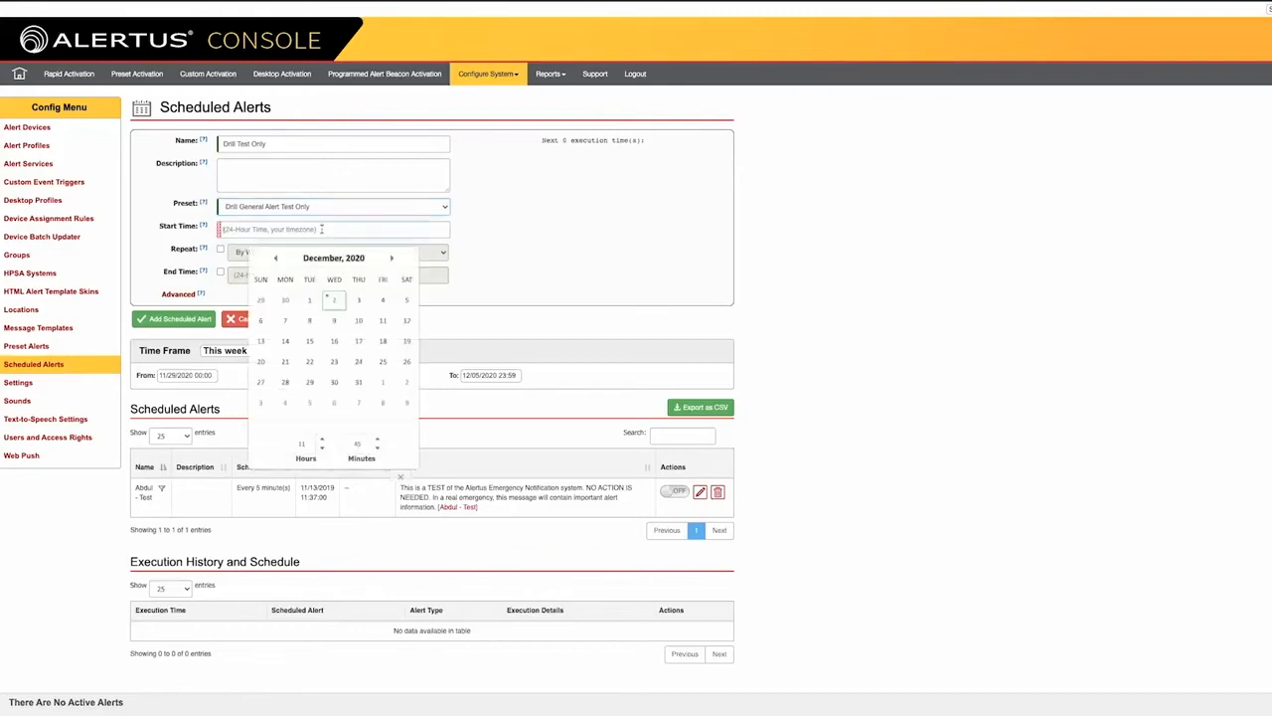
pyautogui.click(379, 302)
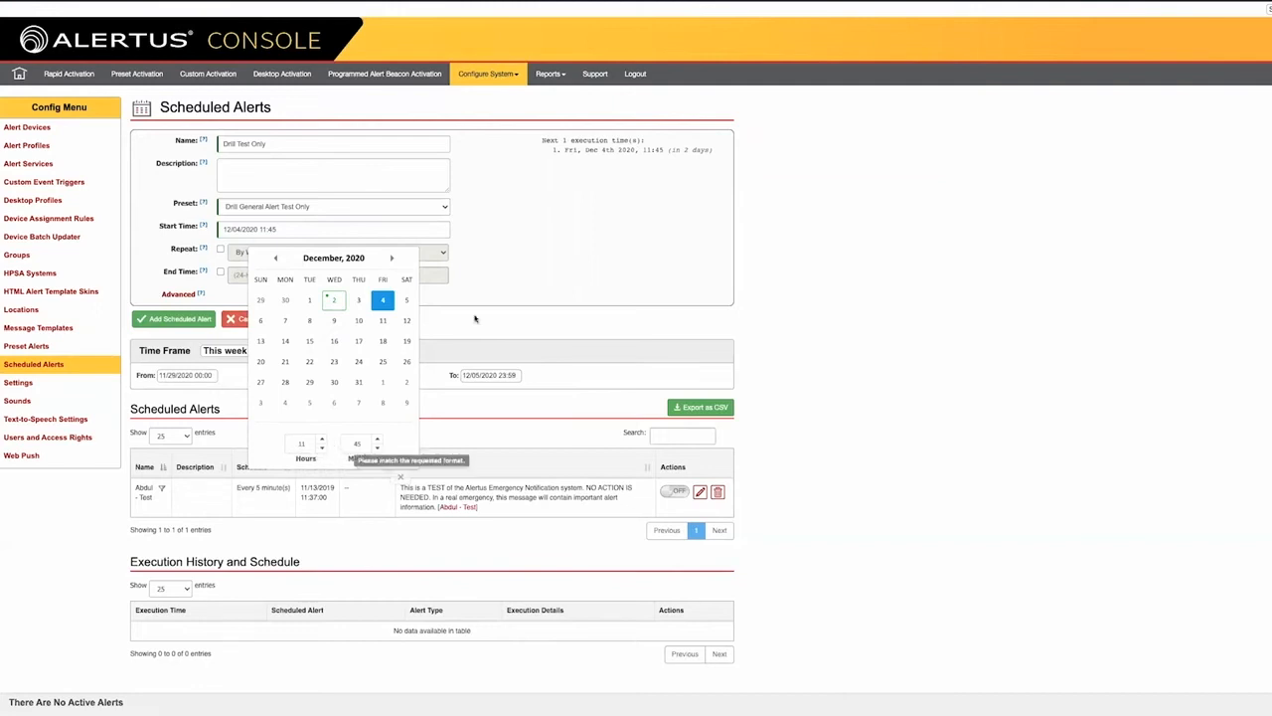
pyautogui.click(484, 265)
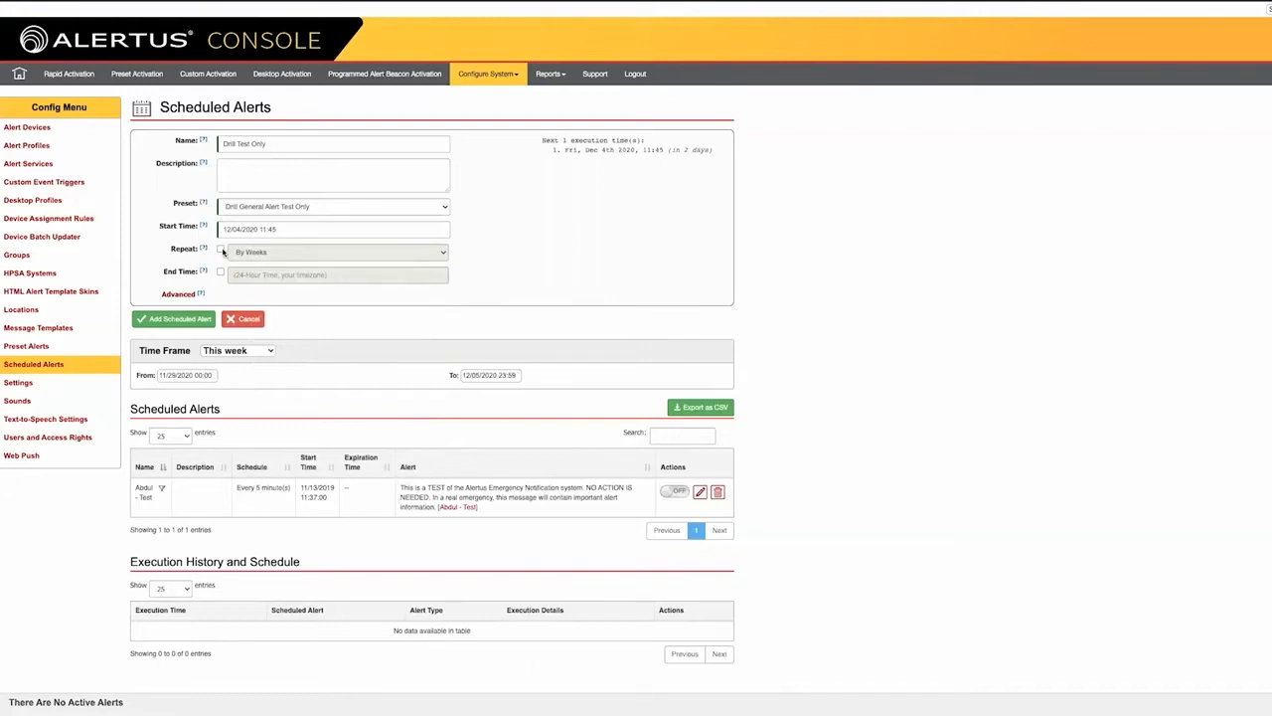
# - Set the scheduled alert to repeat by months on the 1st Friday of every 1 month, with no end time
pyautogui.click(221, 250)
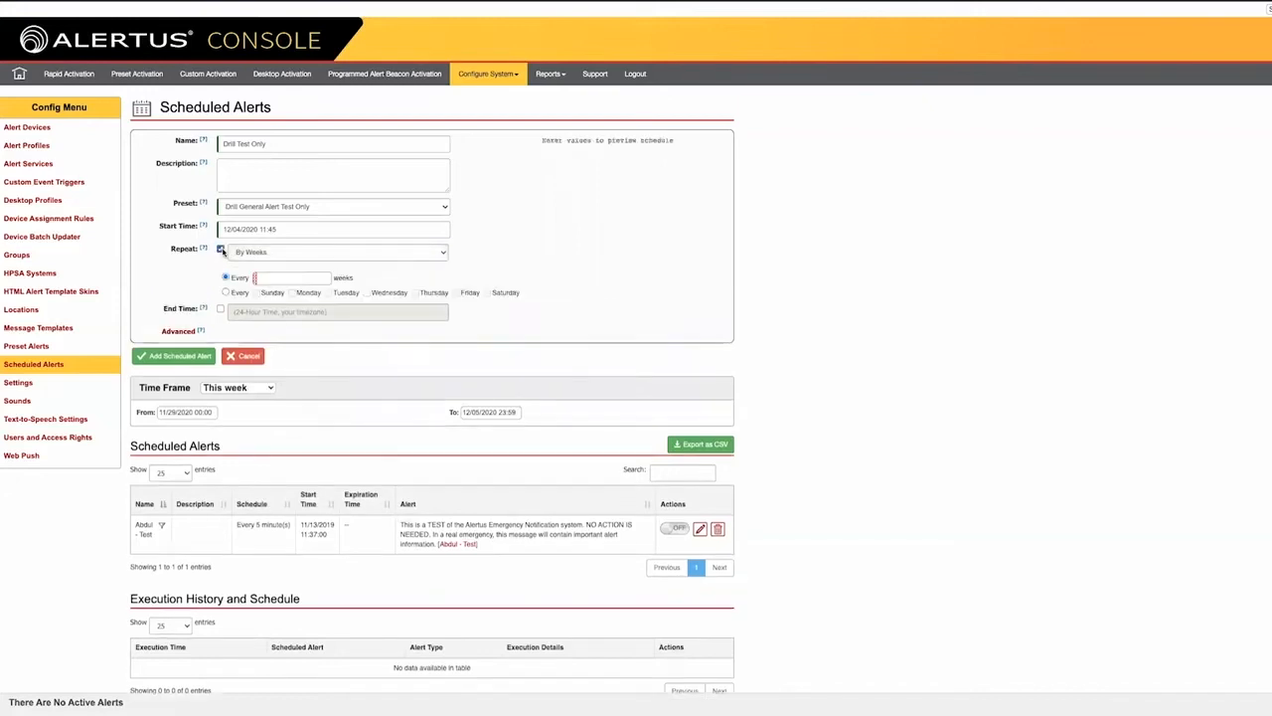
pyautogui.click(304, 254)
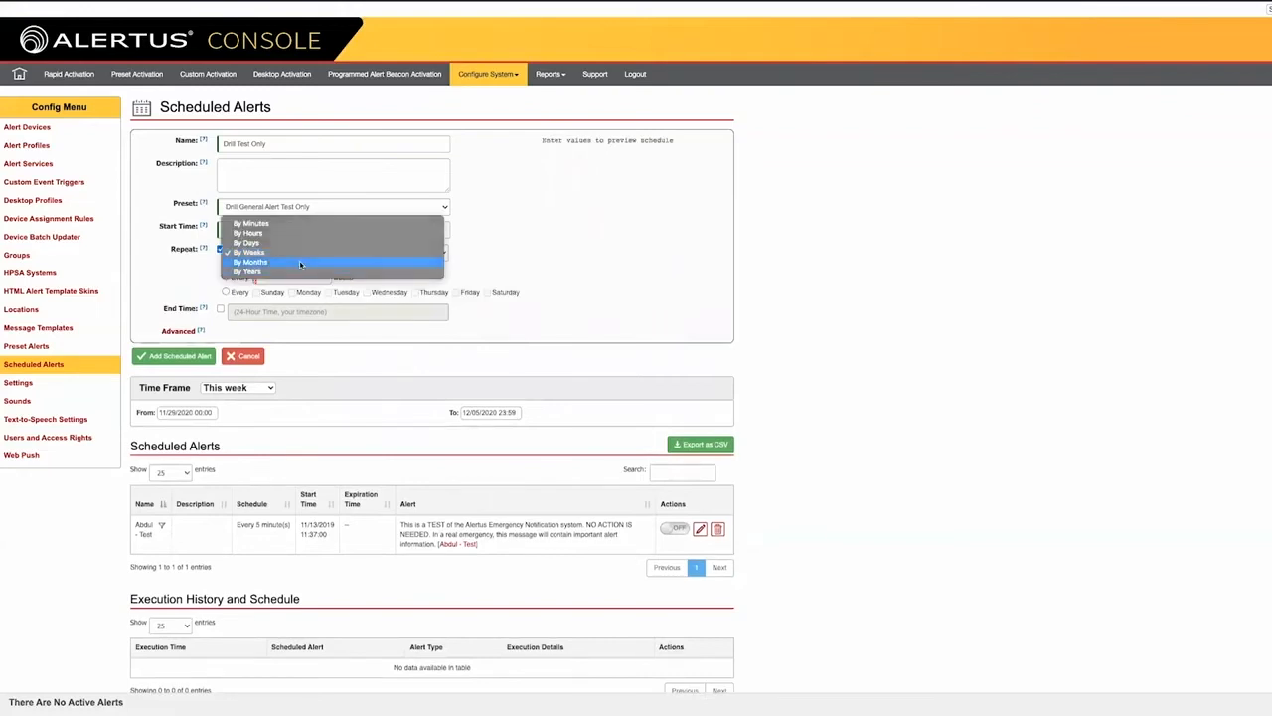
pyautogui.click(299, 262)
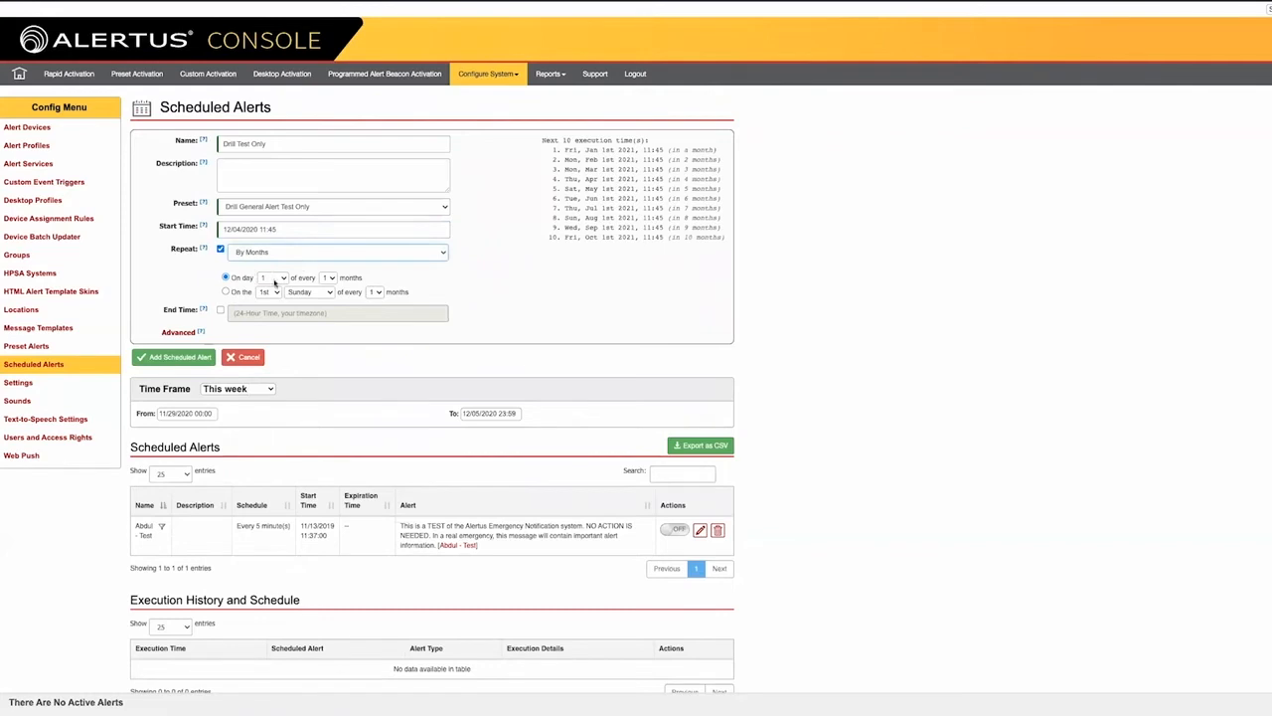
pyautogui.click(225, 292)
pyautogui.click(311, 298)
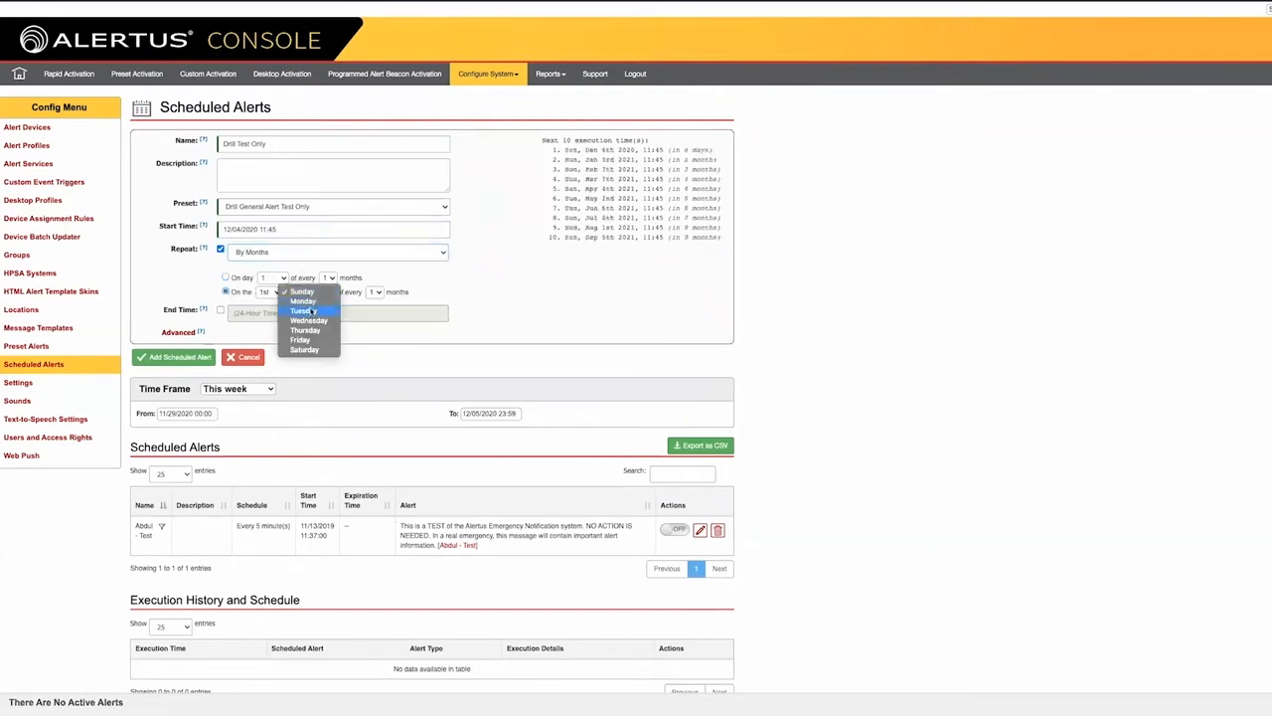
pyautogui.click(312, 308)
pyautogui.click(311, 292)
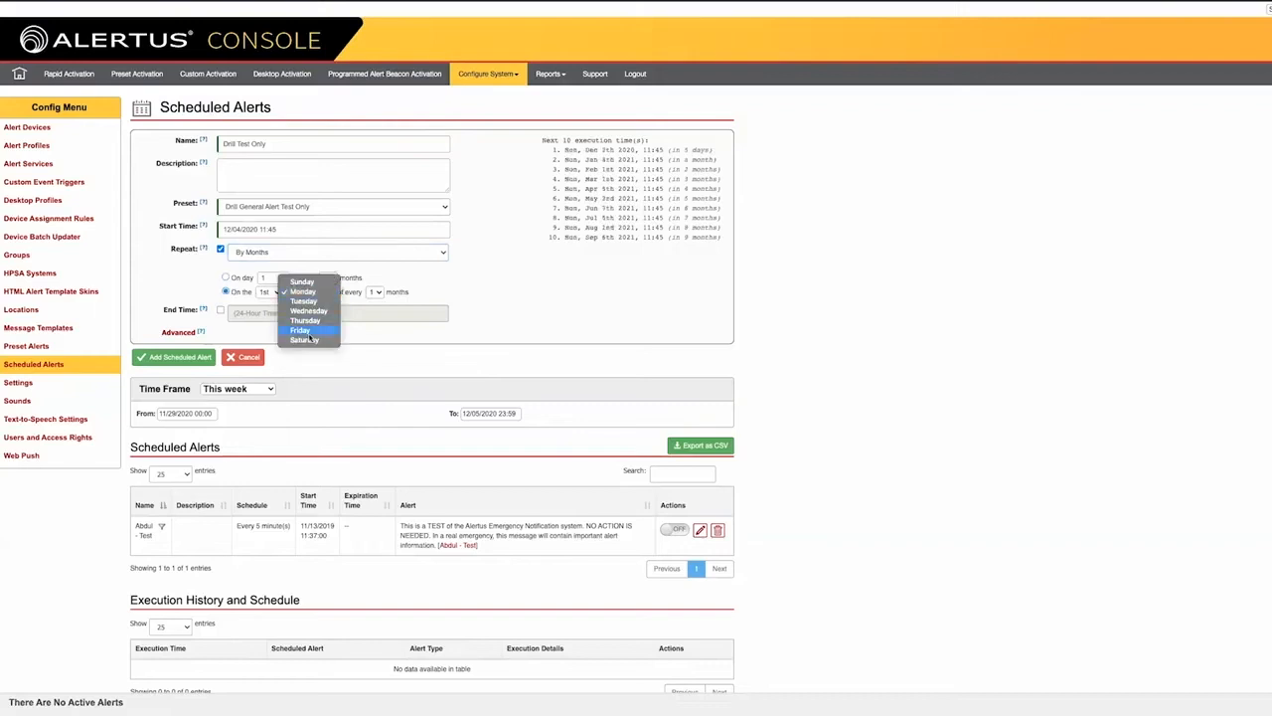
pyautogui.click(312, 341)
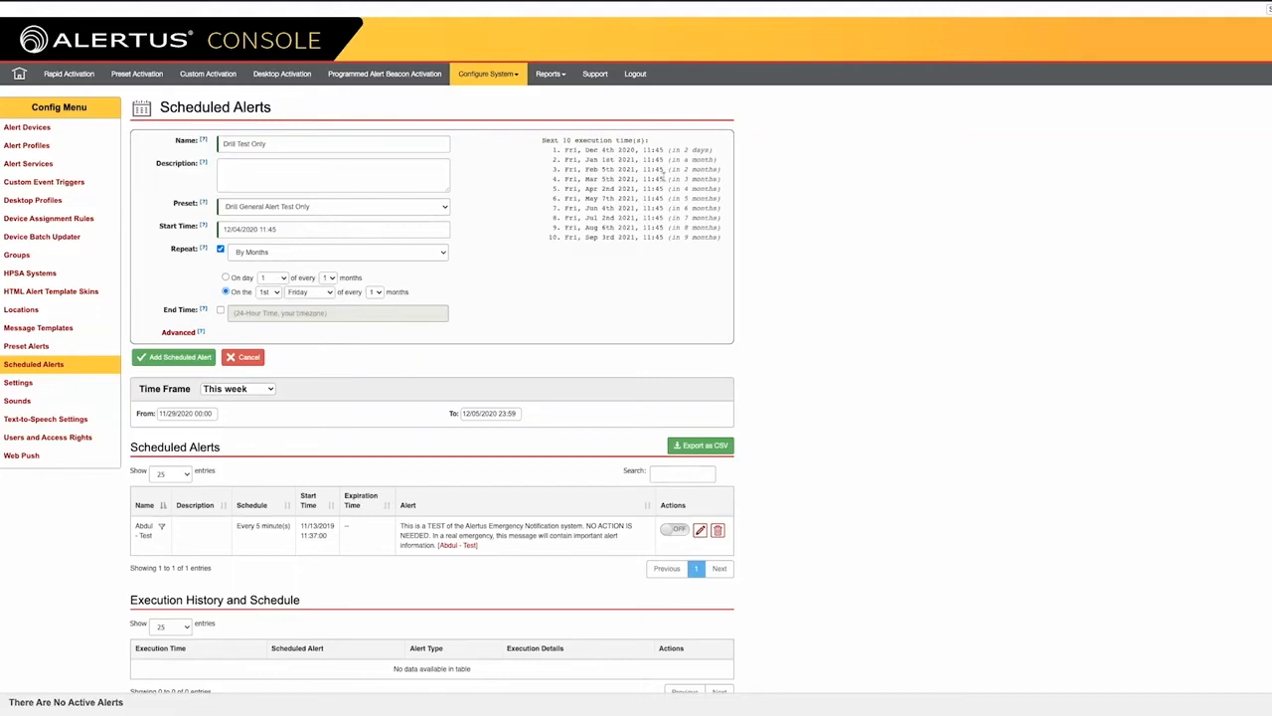
pyautogui.scroll(-1, 531, 260)
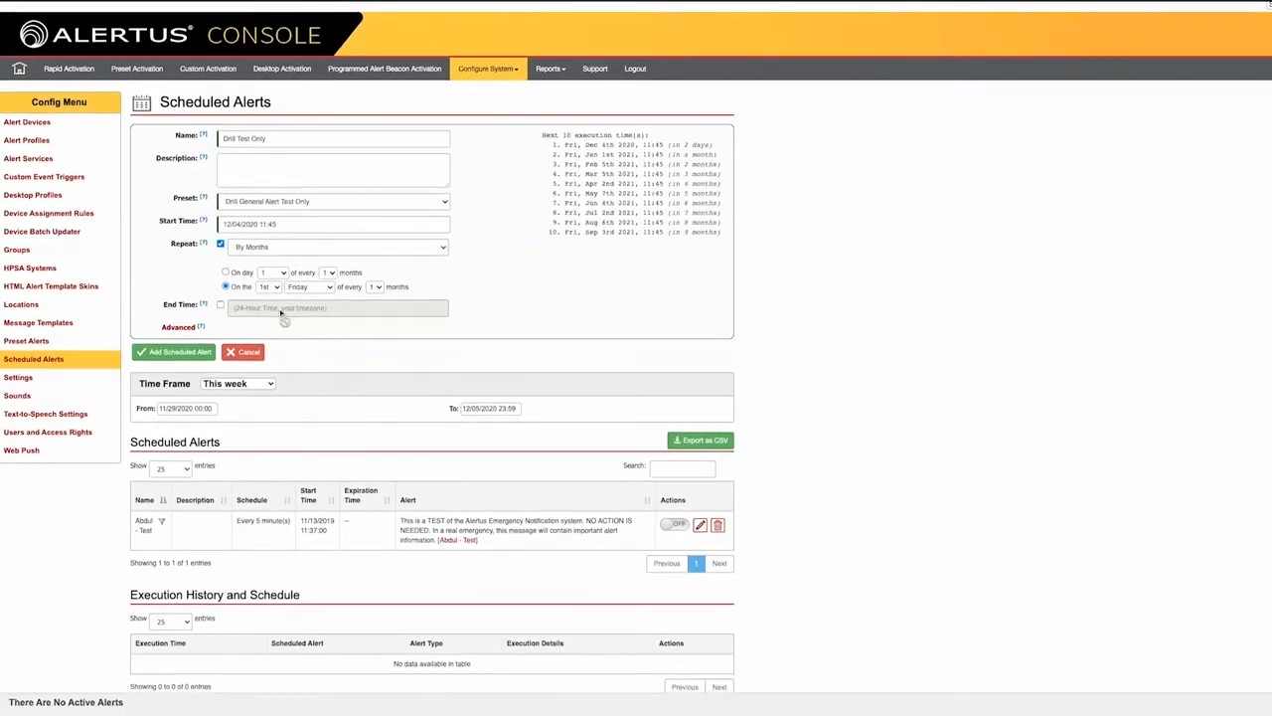
pyautogui.click(221, 306)
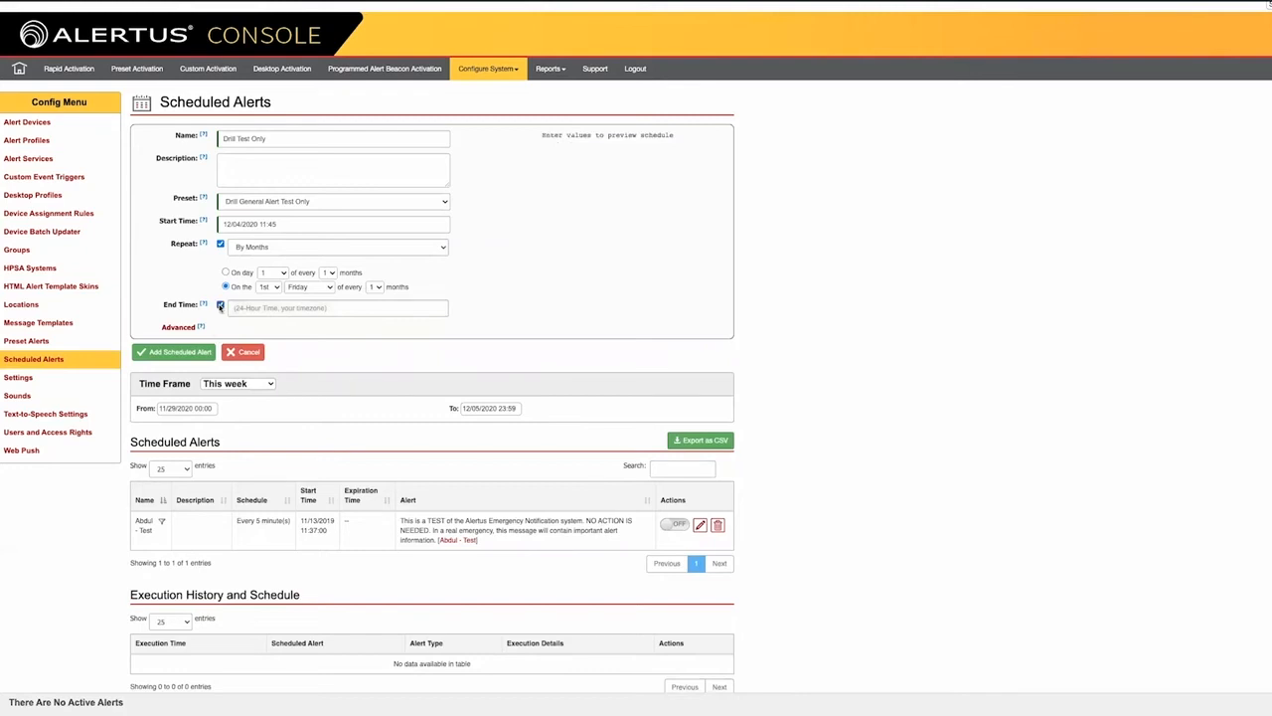
pyautogui.click(221, 306)
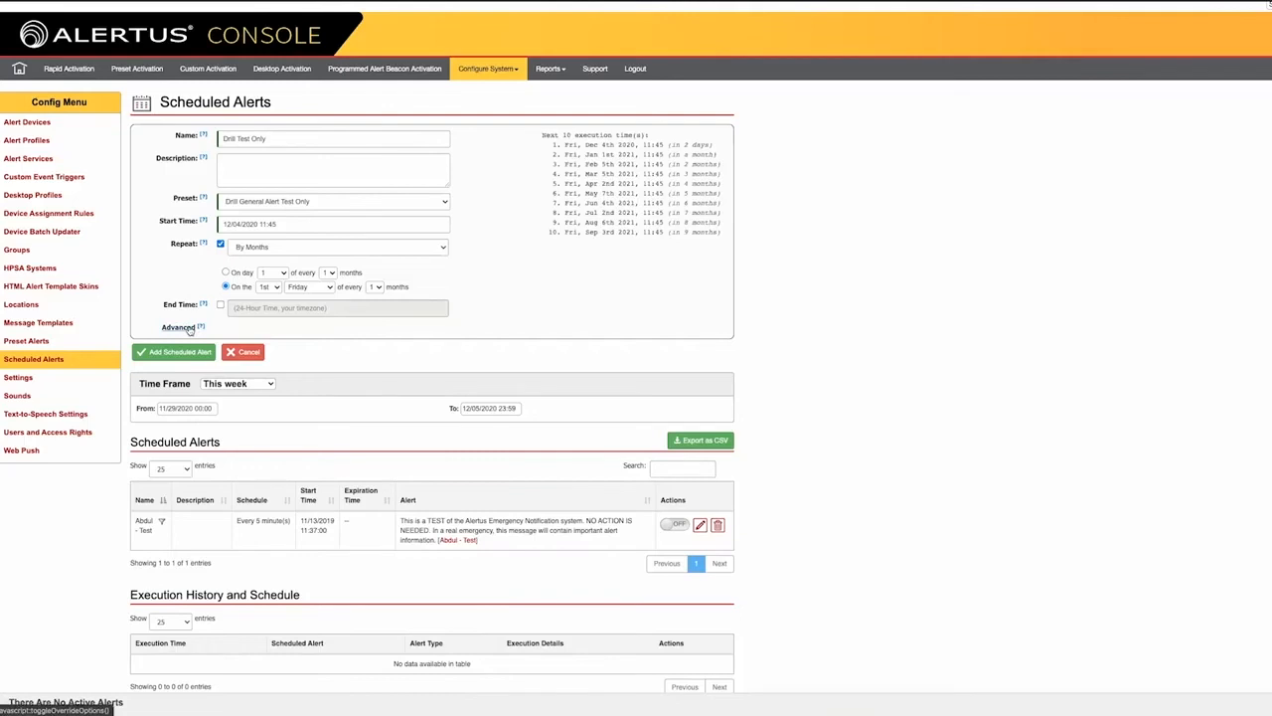
# - Expand the advanced options and load the General Alert template as the override message
pyautogui.click(180, 327)
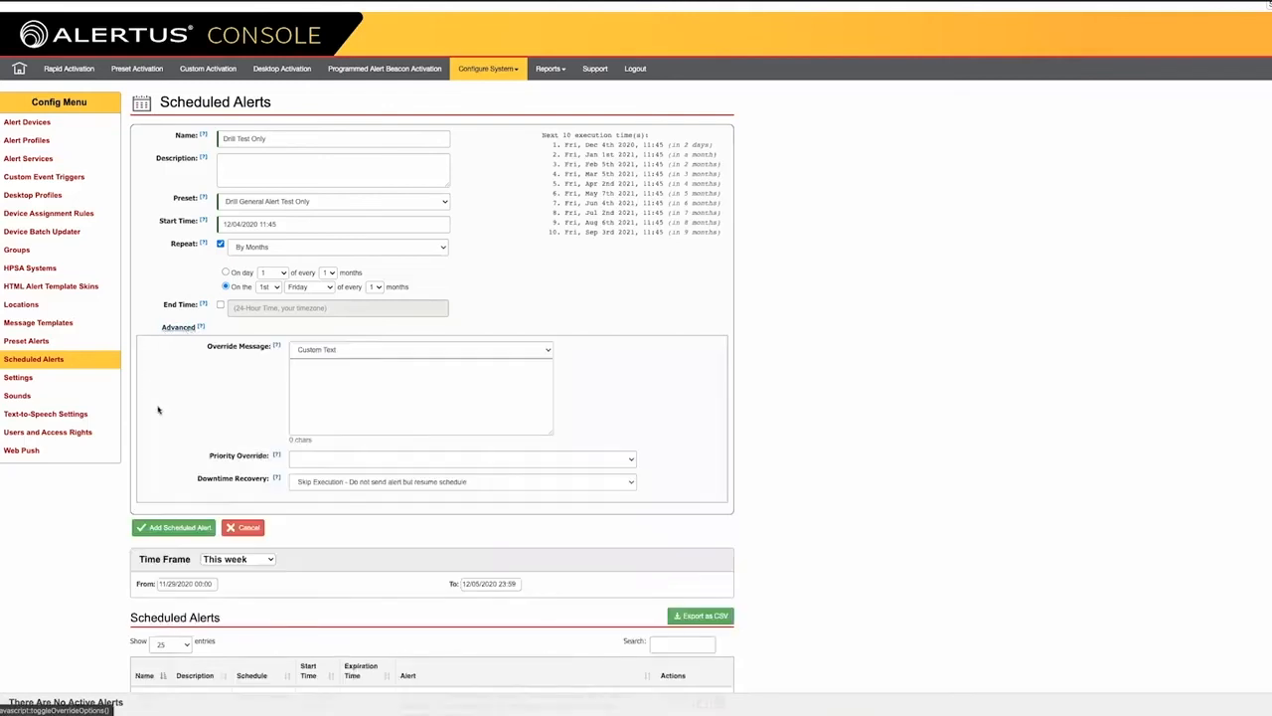
pyautogui.click(345, 351)
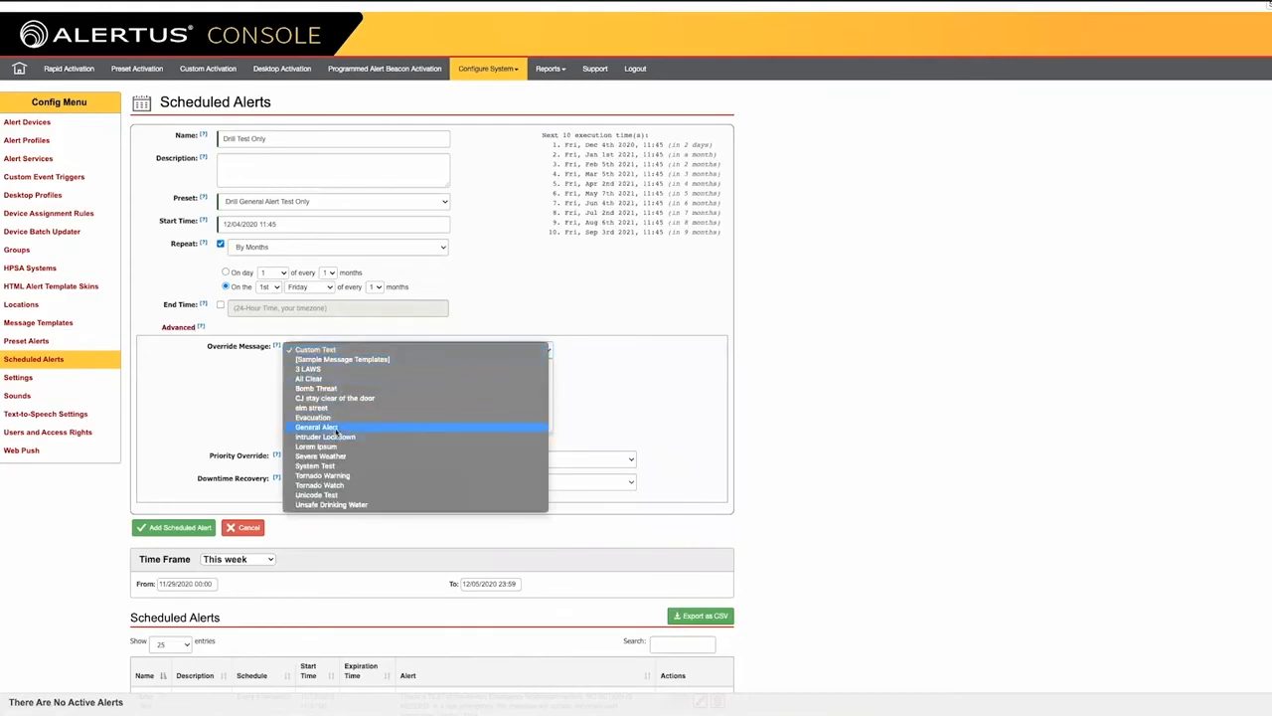
pyautogui.click(337, 428)
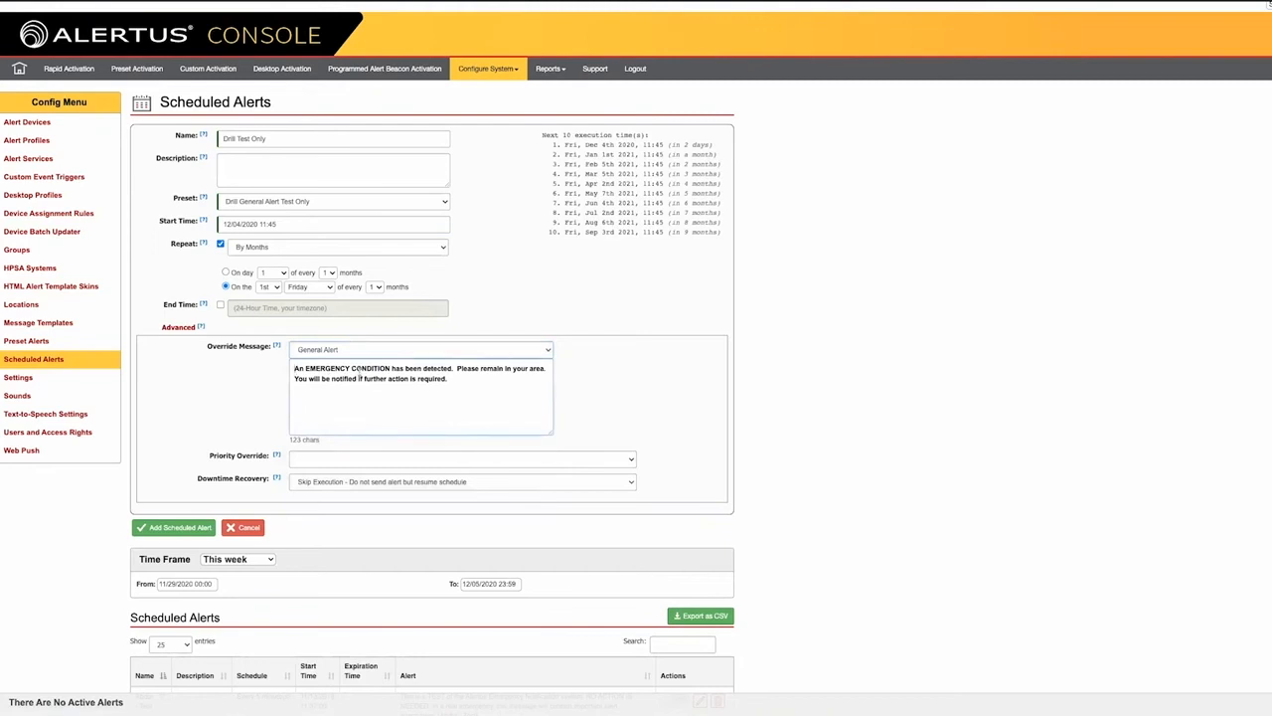
# - Replace the opening words "An EMERGENCY CONDITION" in the override message with "A Weather Emergency"
pyautogui.press('Delete')
pyautogui.press('Delete')
pyautogui.press('Delete')
pyautogui.press('Delete')
pyautogui.press('Delete')
pyautogui.press('Delete')
pyautogui.press('Delete')
pyautogui.press('Delete')
pyautogui.press('Delete')
pyautogui.press('Delete')
pyautogui.press('Delete')
pyautogui.press('Delete')
pyautogui.press('Delete')
pyautogui.press('Delete')
pyautogui.press('Delete')
pyautogui.press('Delete')
pyautogui.press('Delete')
pyautogui.press('Delete')
pyautogui.press('Delete')
pyautogui.press('Delete')
pyautogui.press('Delete')
pyautogui.press('Delete')
pyautogui.write('A Weather  Emergency')
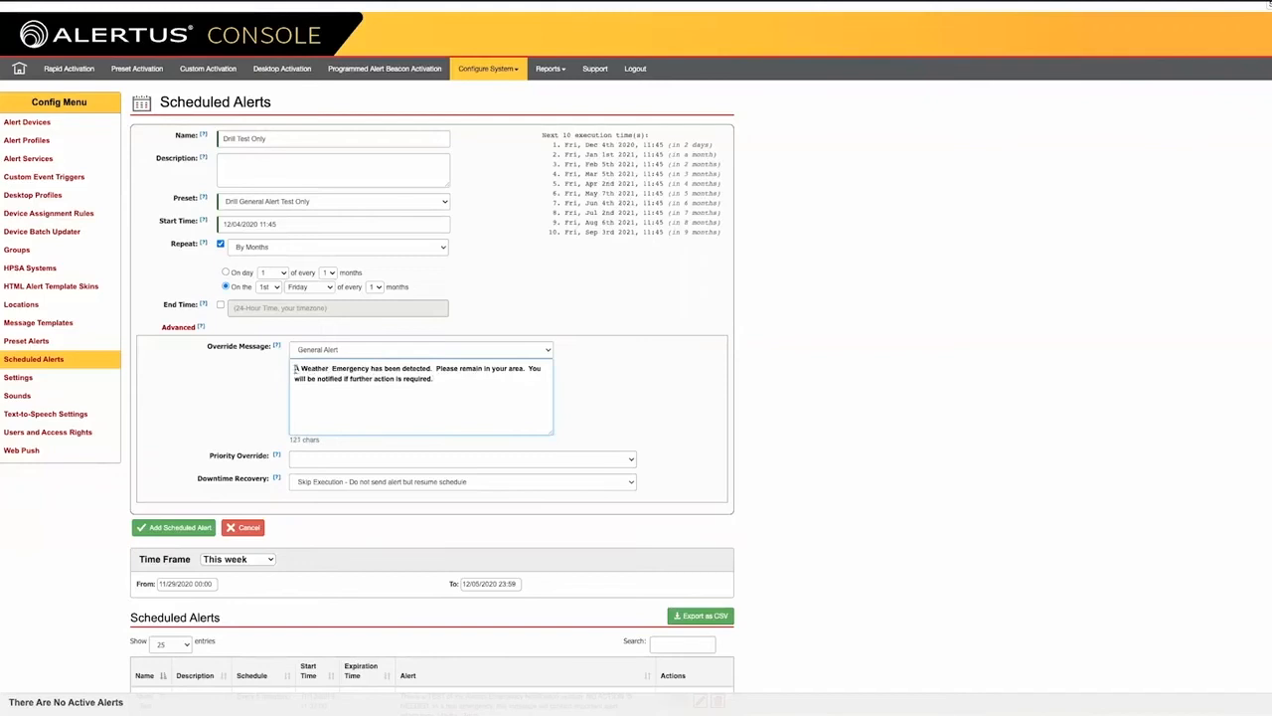
# - Add "Drill Drill Drill" at the start of the override message and "This is only a Test." at its end
pyautogui.write('Drill Dr')
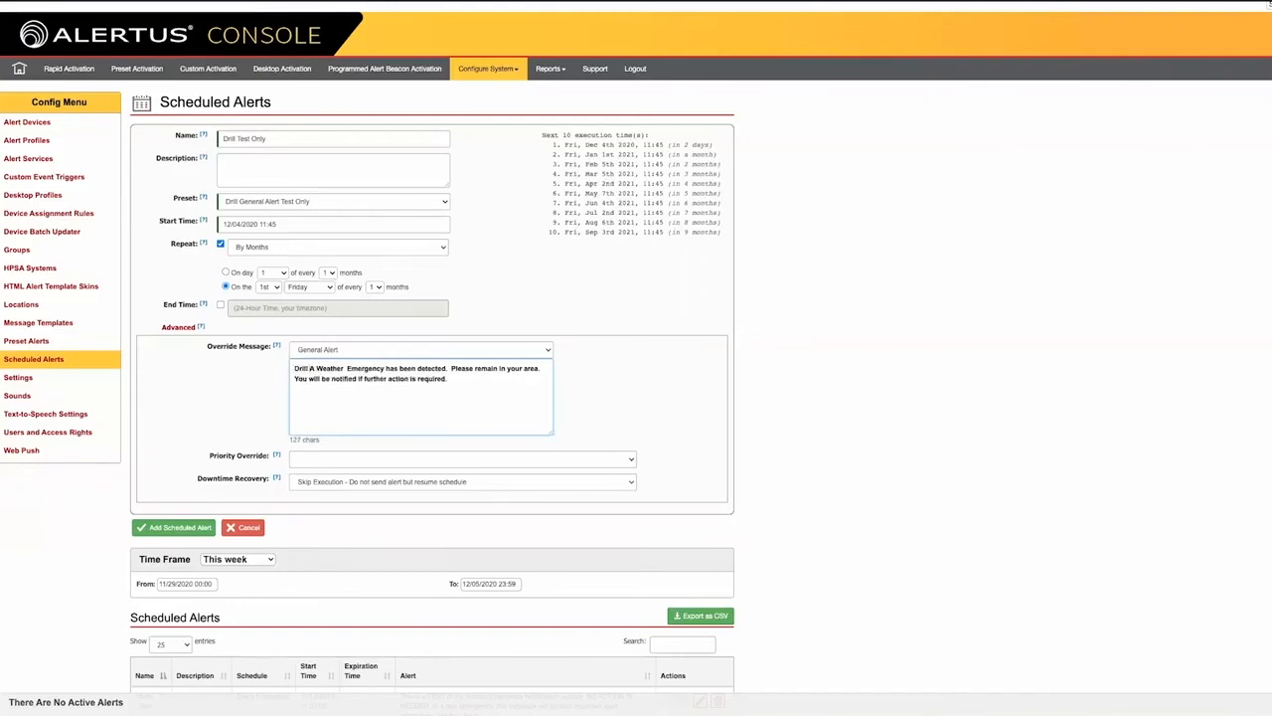
pyautogui.write('ill Dril')
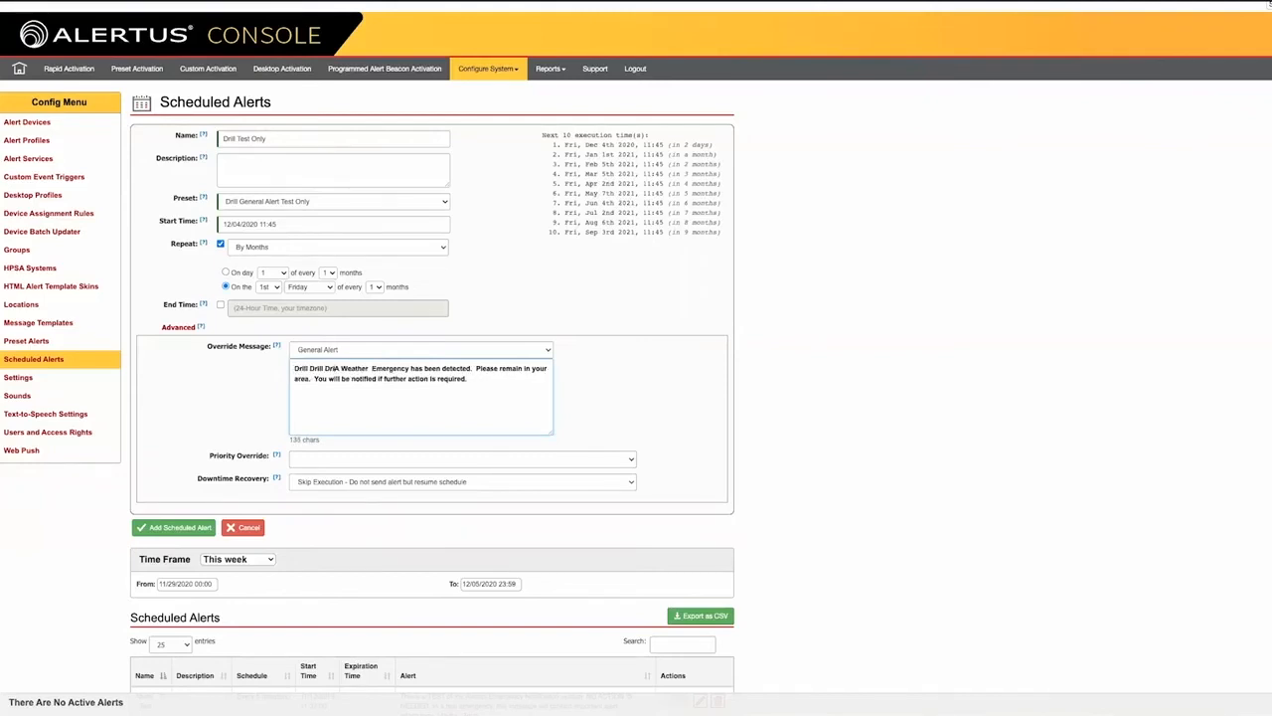
pyautogui.press('BackSpace')
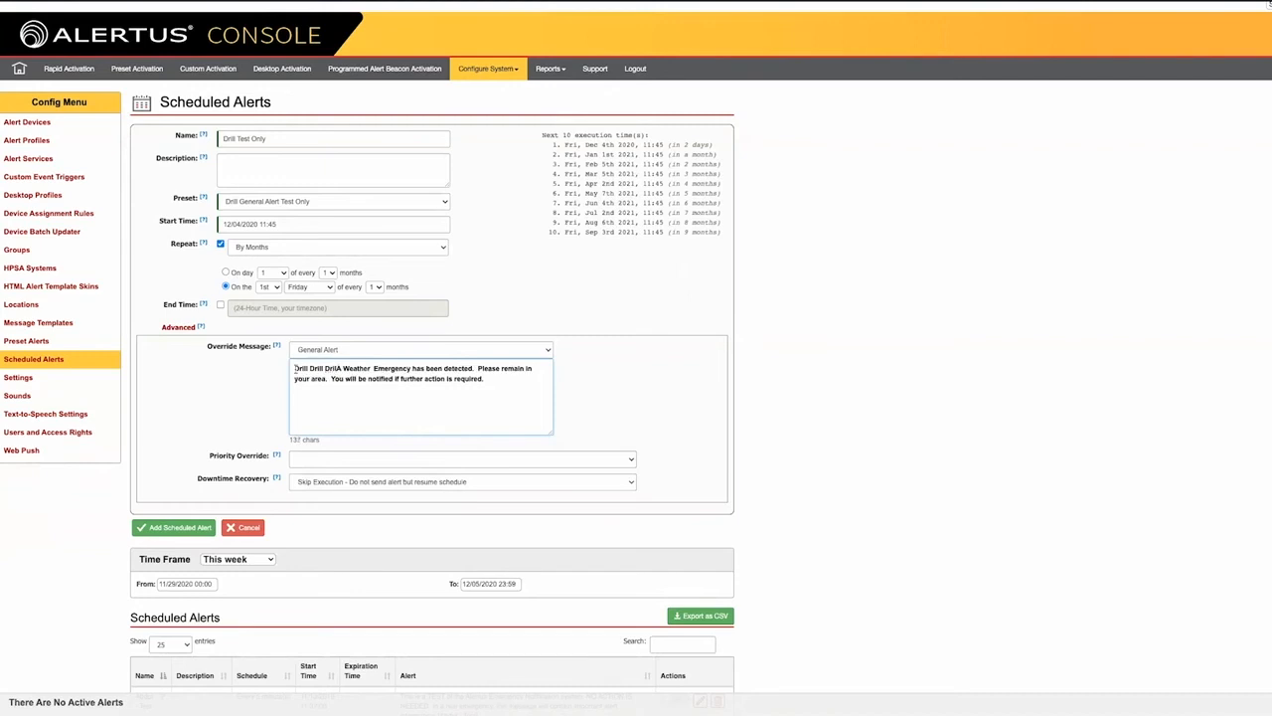
pyautogui.write('l ')
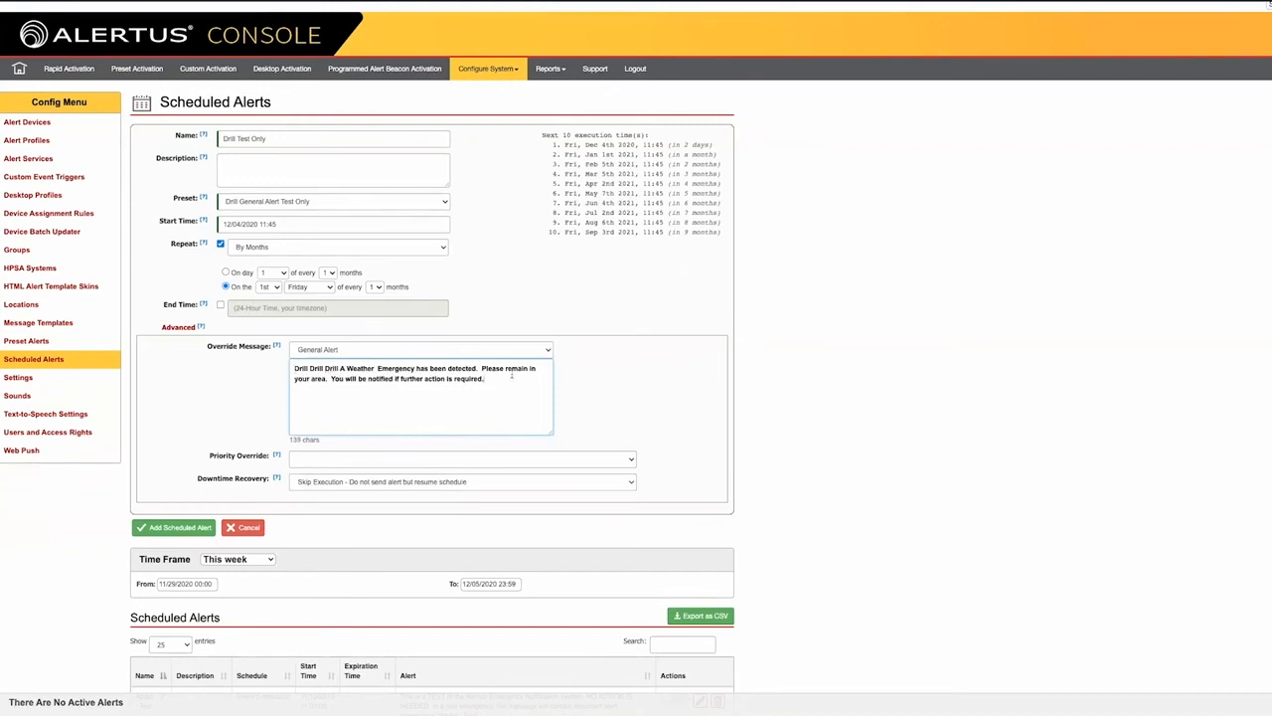
pyautogui.write(' This is only a Test.')
# - Switch the override message back to Custom Text
pyautogui.click(539, 353)
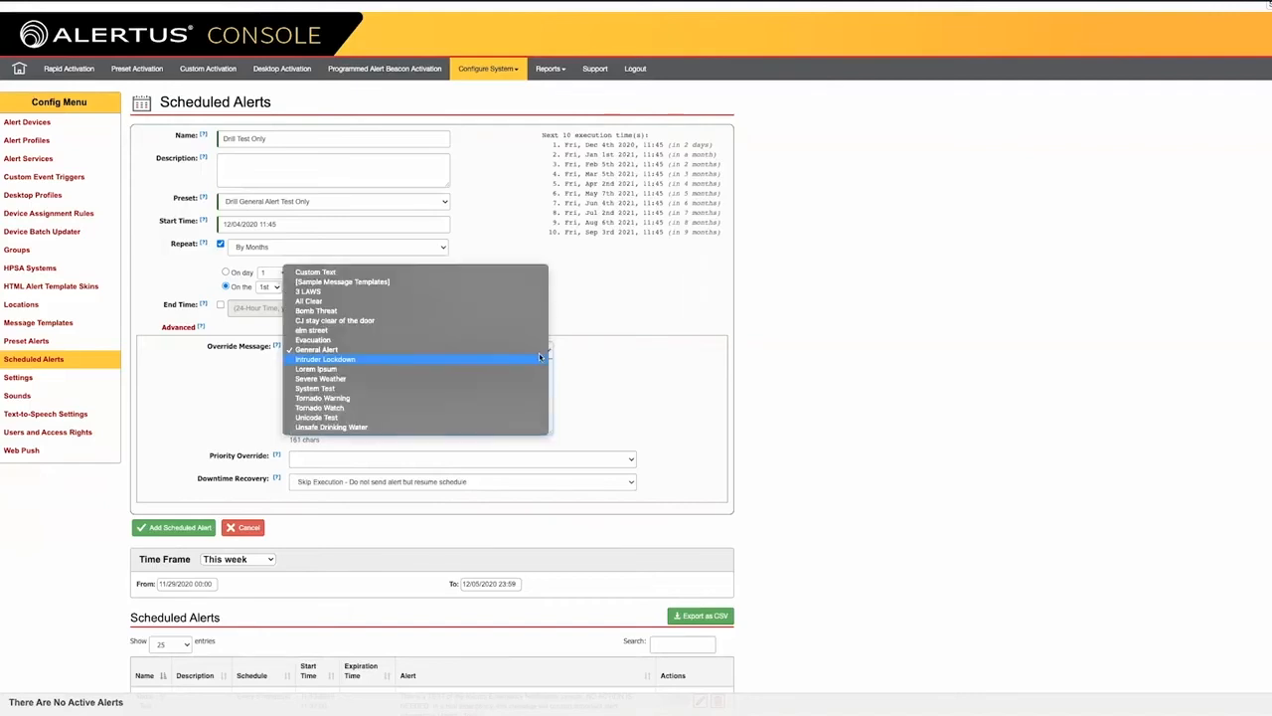
pyautogui.click(506, 272)
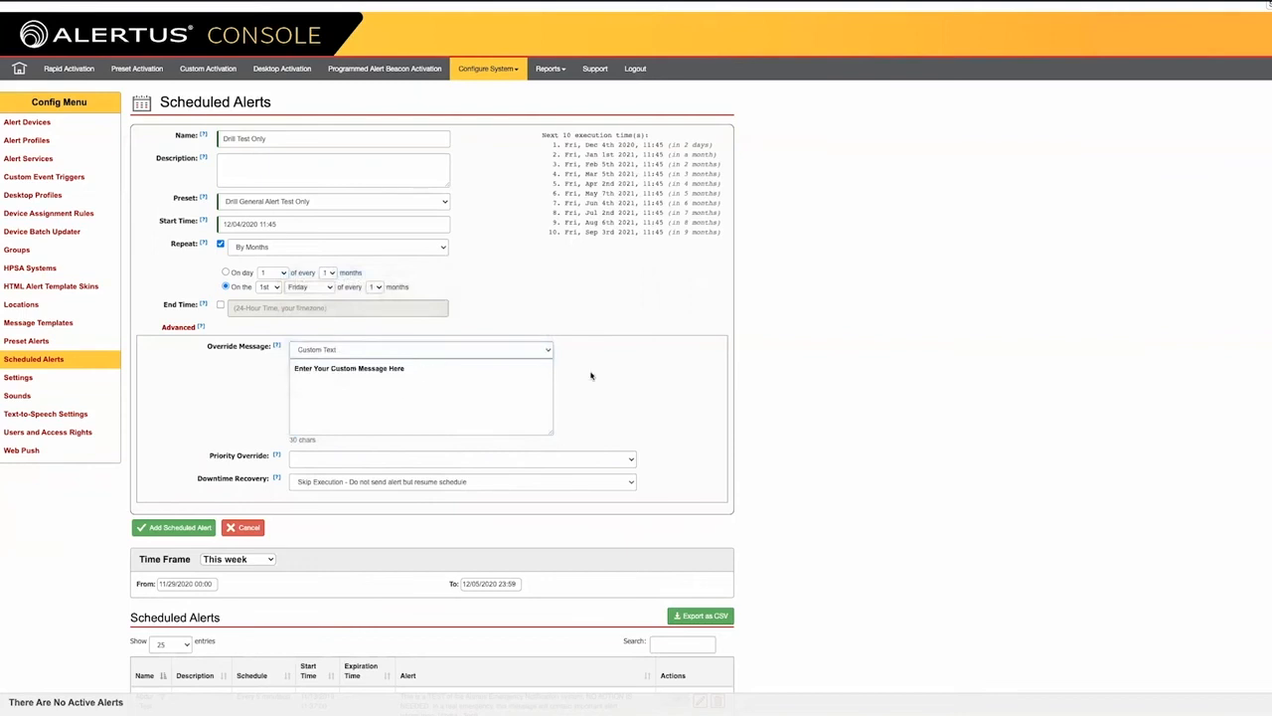
# - Review the available Priority Override levels and Downtime Recovery options without changing either setting
pyautogui.moveTo(206, 464); pyautogui.dragTo(265, 461)
pyautogui.click(345, 460)
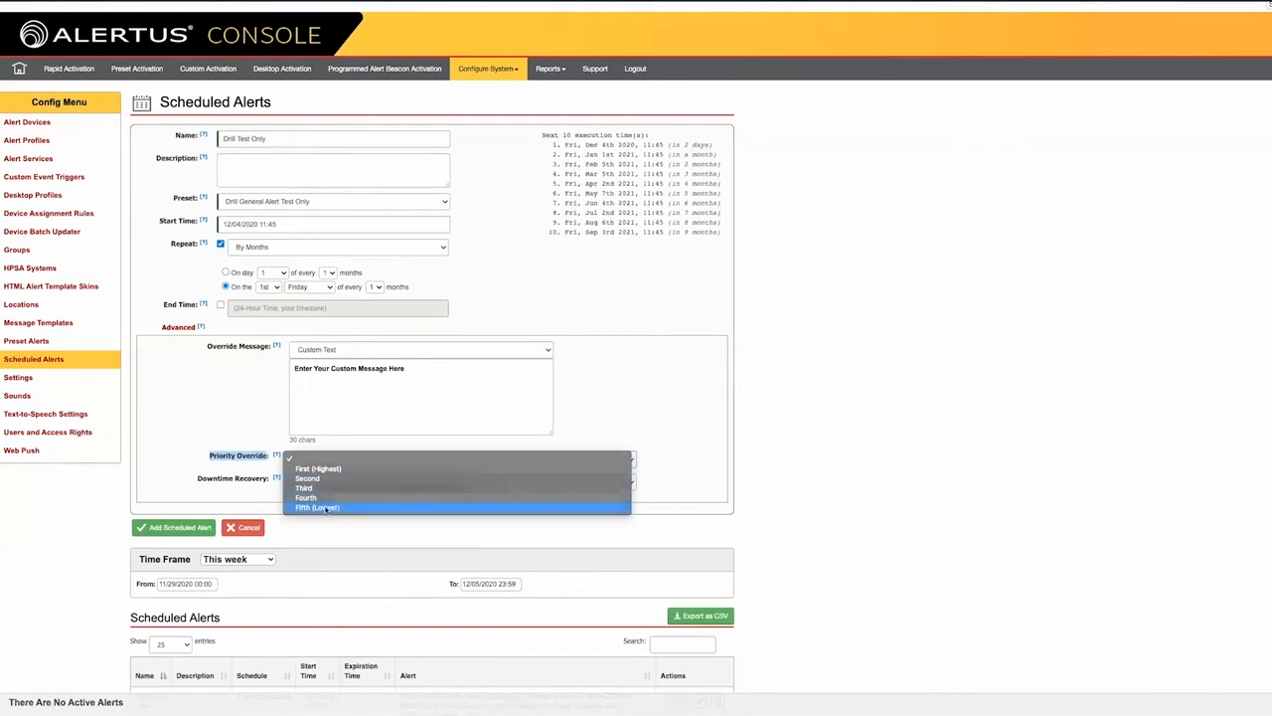
pyautogui.click(235, 424)
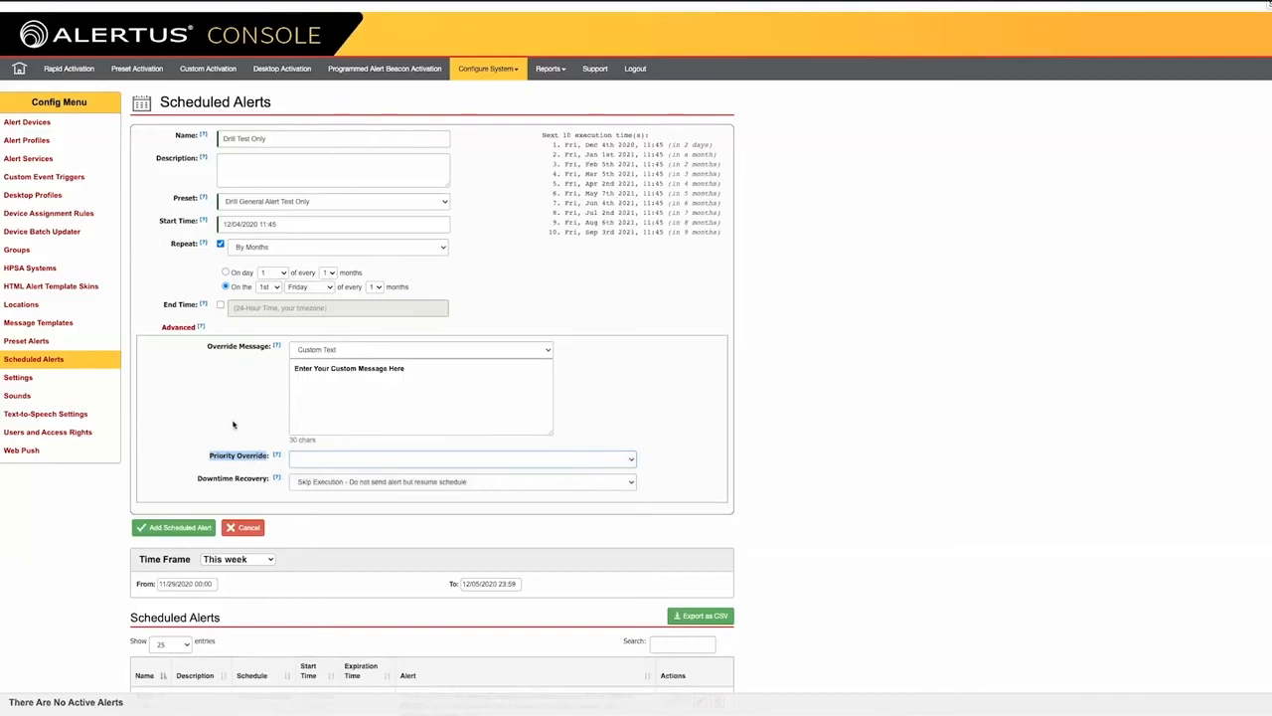
pyautogui.scroll(-1, 260, 420)
pyautogui.moveTo(197, 411); pyautogui.dragTo(269, 416)
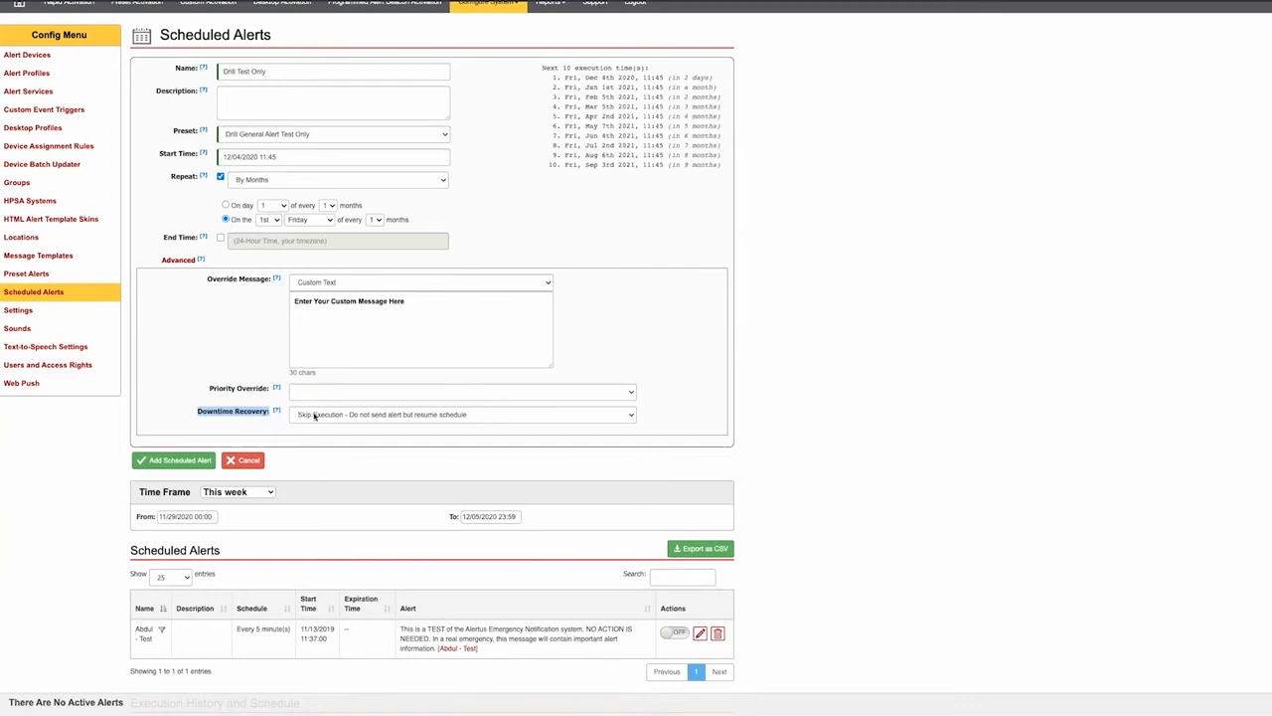
pyautogui.click(314, 416)
pyautogui.click(315, 416)
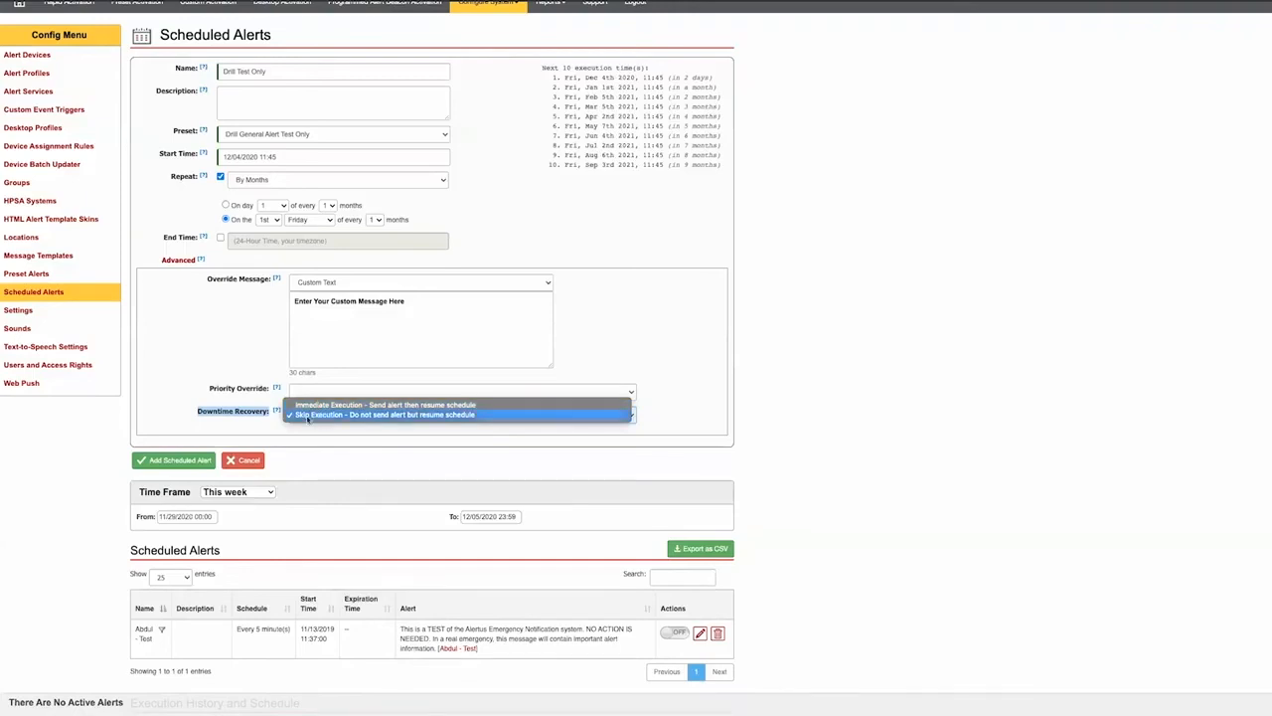
pyautogui.click(356, 442)
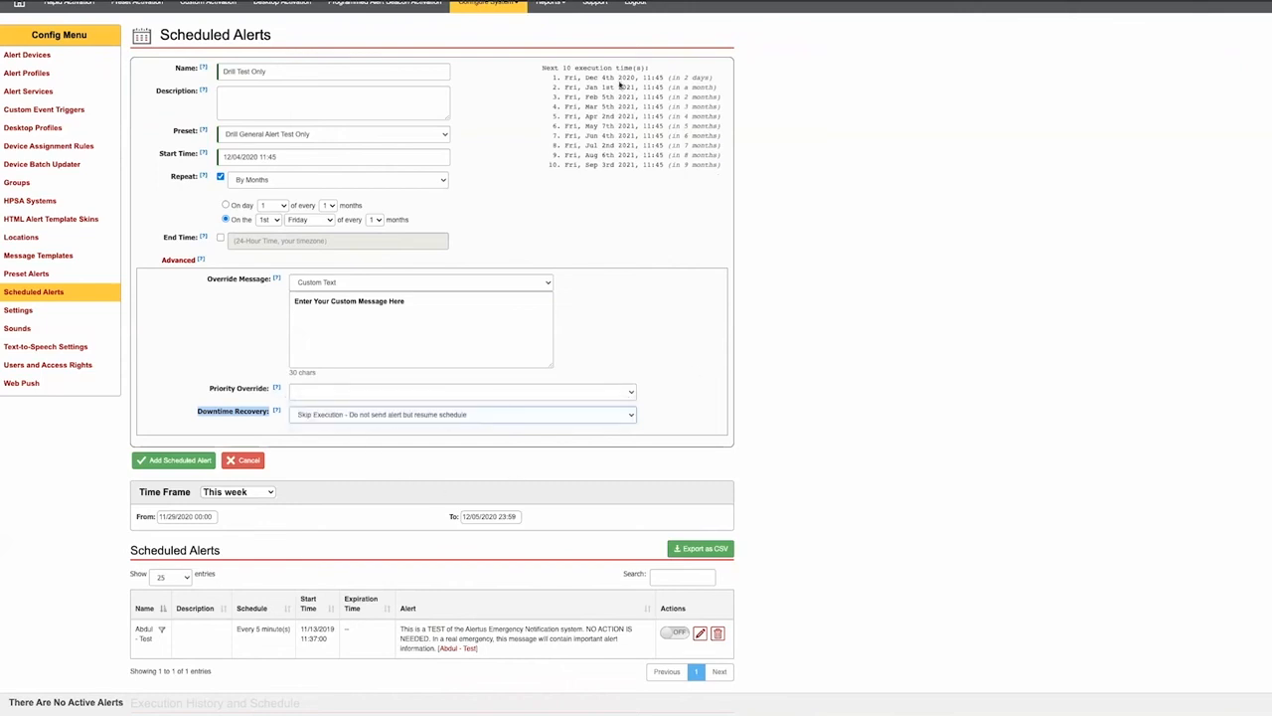
# - Add the configured scheduled alert and check its "Drill Test Only" entry in the list
pyautogui.click(152, 461)
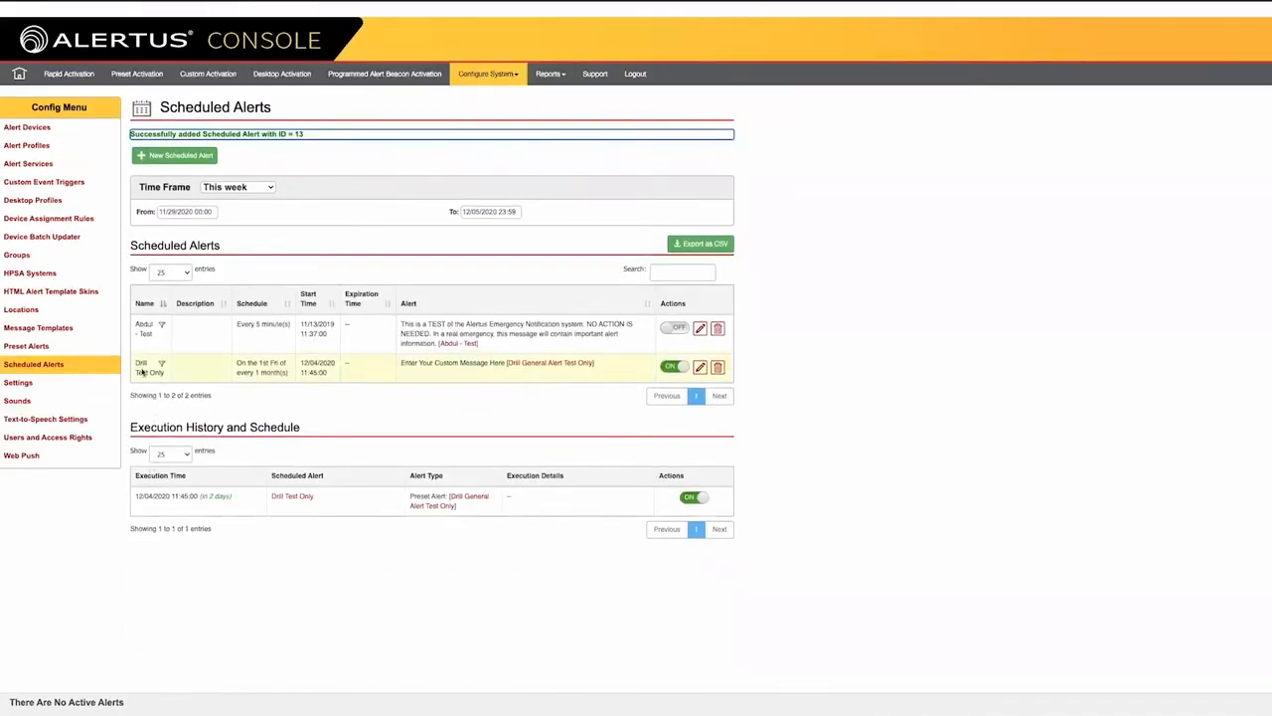
pyautogui.moveTo(136, 366); pyautogui.dragTo(165, 382)
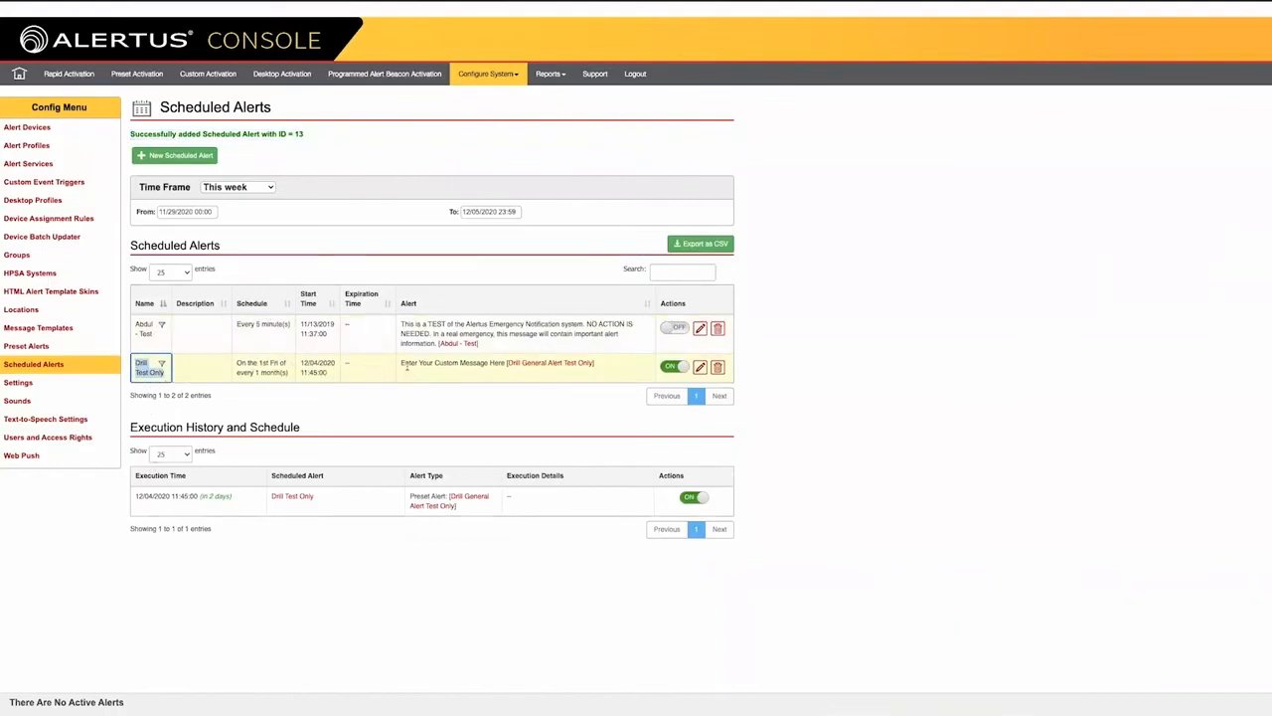
# - Open the preset linked to the "Drill Test Only" schedule, check the test wording in its message, and return to the scheduled alerts
pyautogui.click(533, 364)
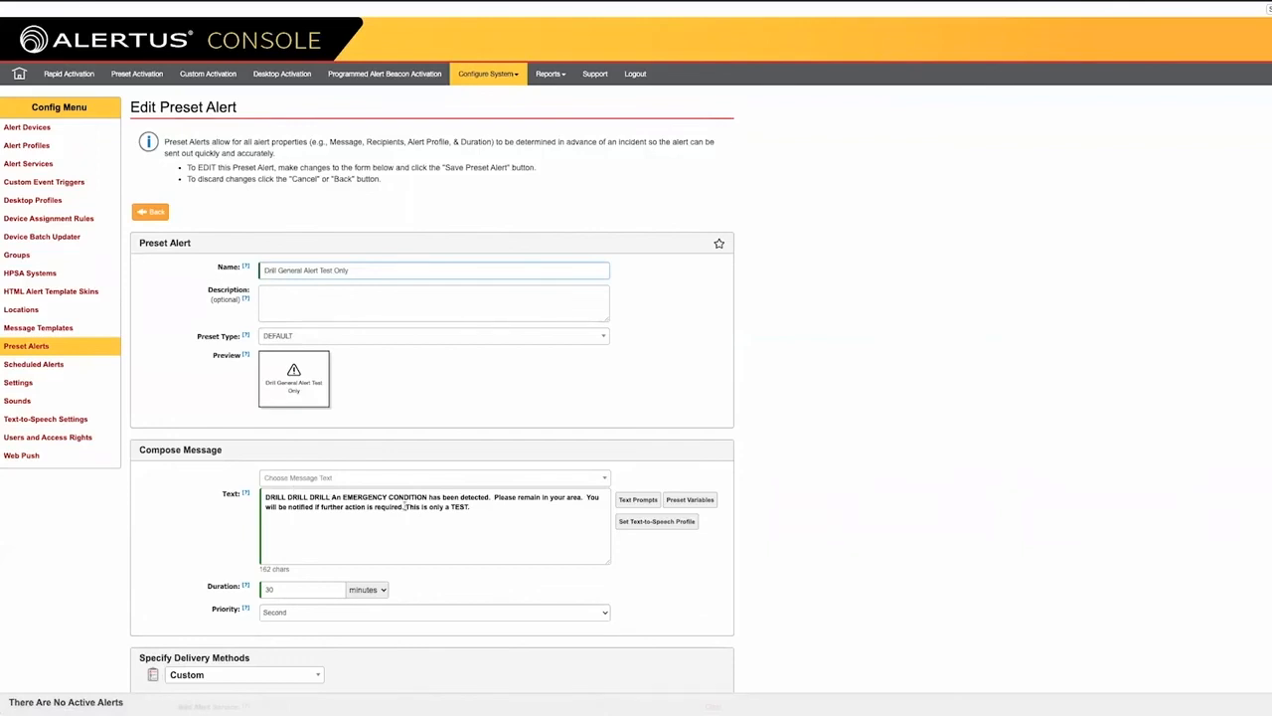
pyautogui.moveTo(406, 508); pyautogui.dragTo(470, 508)
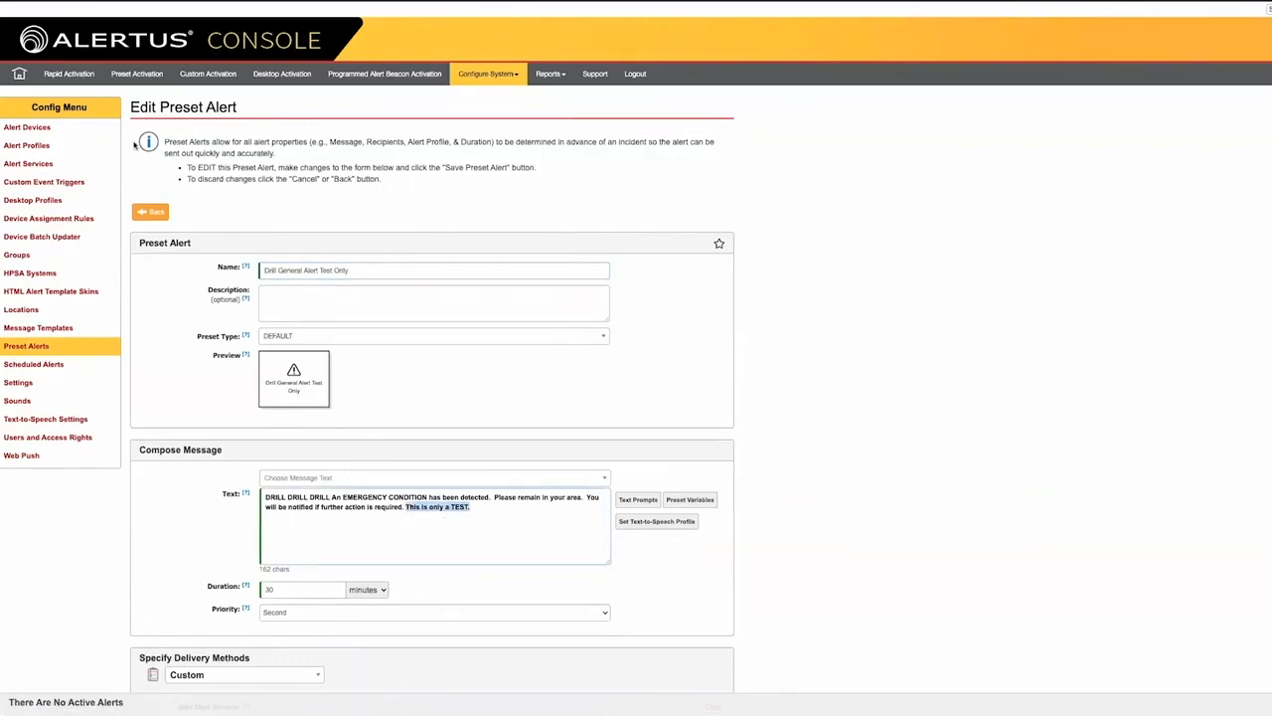
pyautogui.click(20, 3)
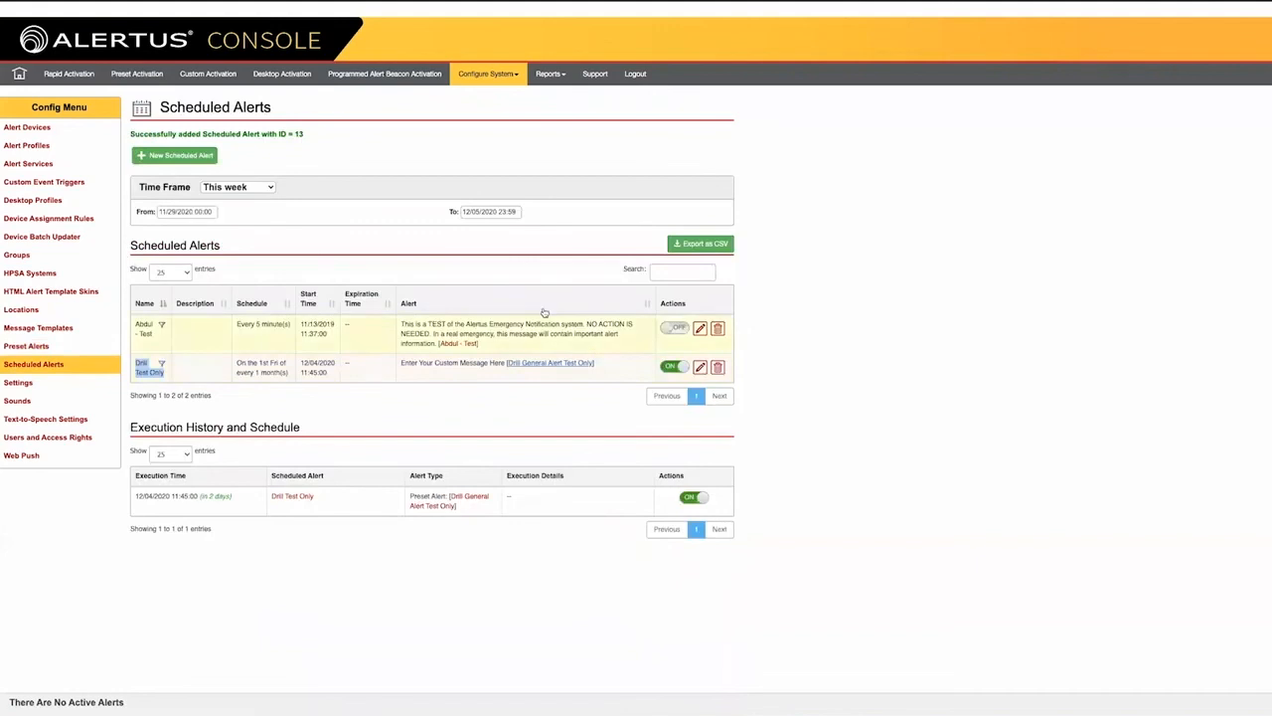